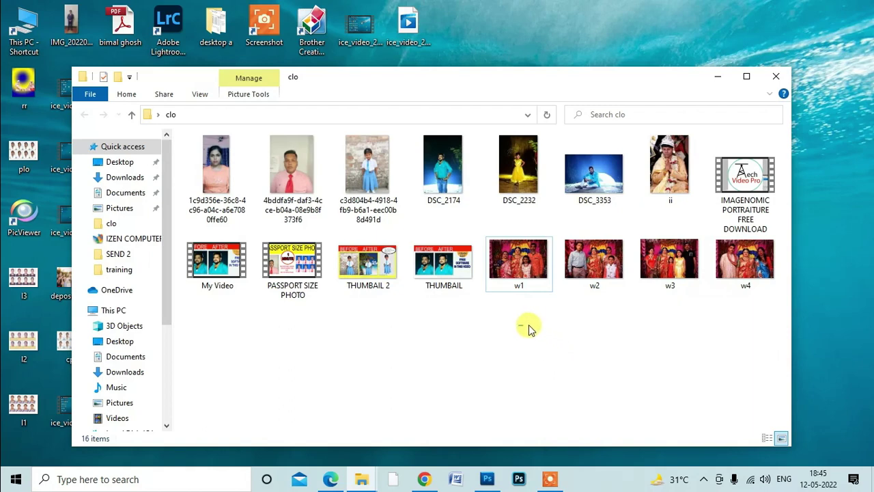
Step: Select w1, w2, w3 and w4 in the clo folder and open them in Photoshop
drag(529, 328, 776, 248)
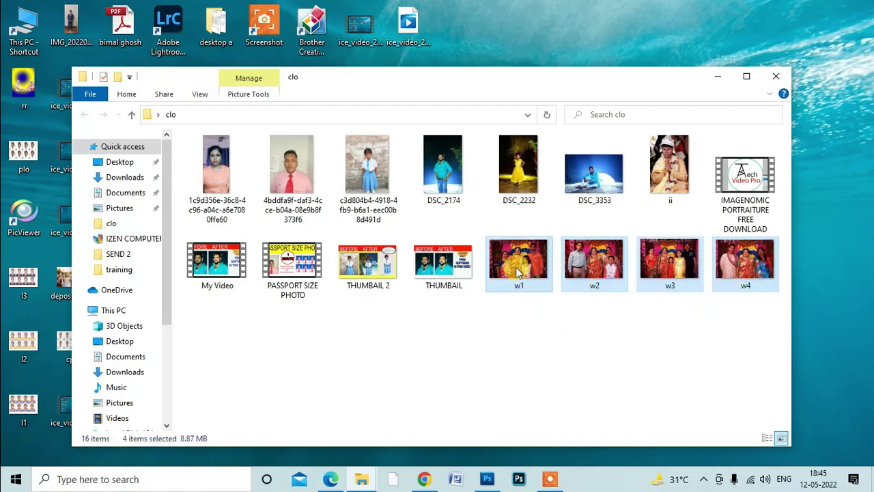
mouse_move(518, 265)
mouse_down()
mouse_move(490, 483)
mouse_move(255, 301)
mouse_up()
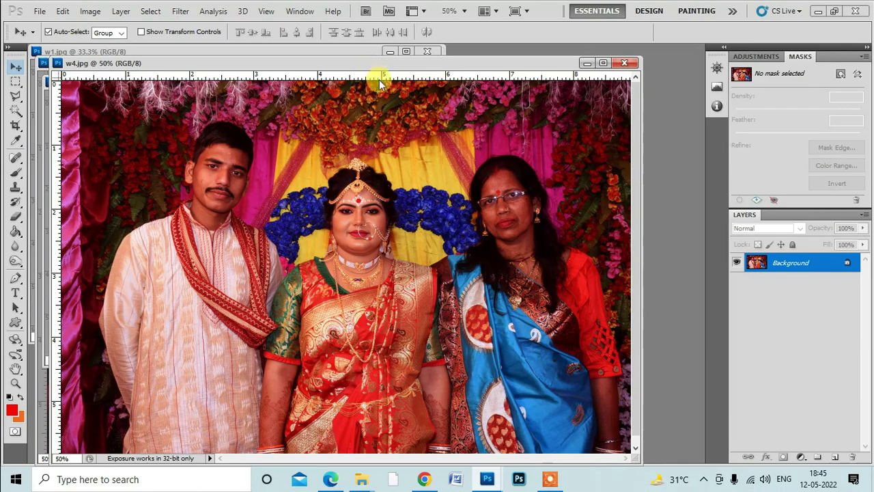
Step: Spread out the w4, w3 and w2 photo windows and bring w1 to the front
drag(374, 71, 395, 116)
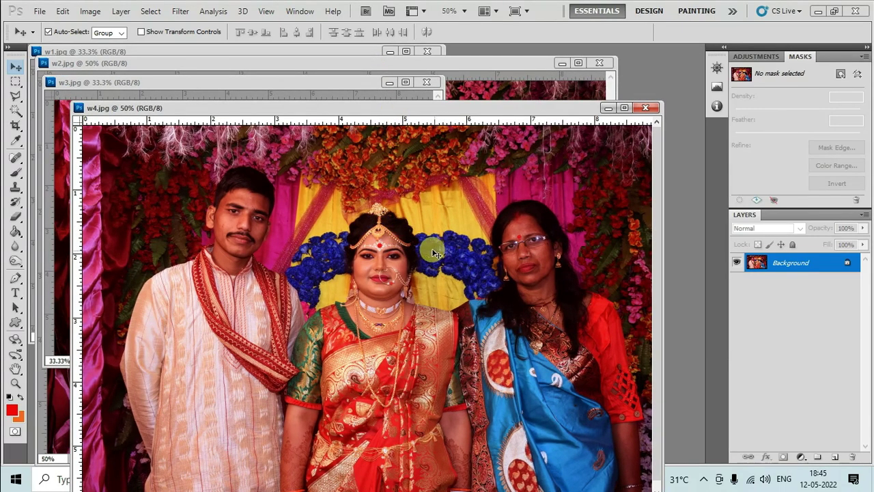
click(283, 85)
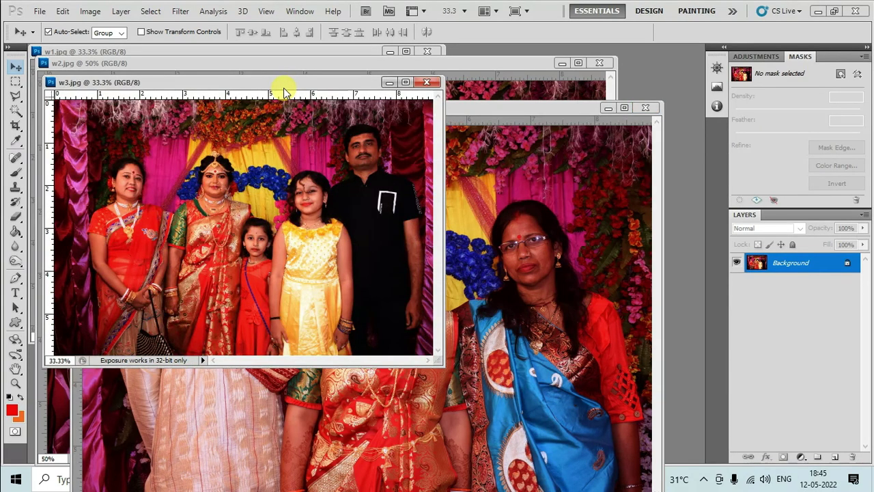
drag(284, 89, 378, 164)
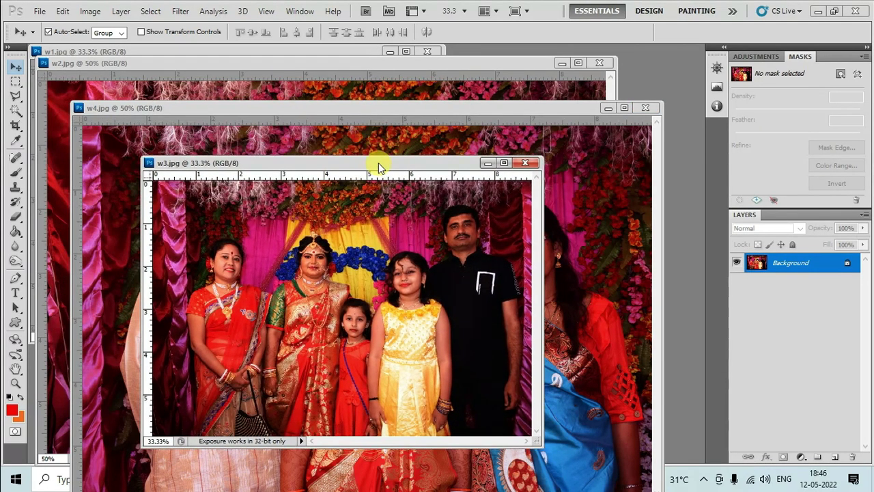
click(323, 93)
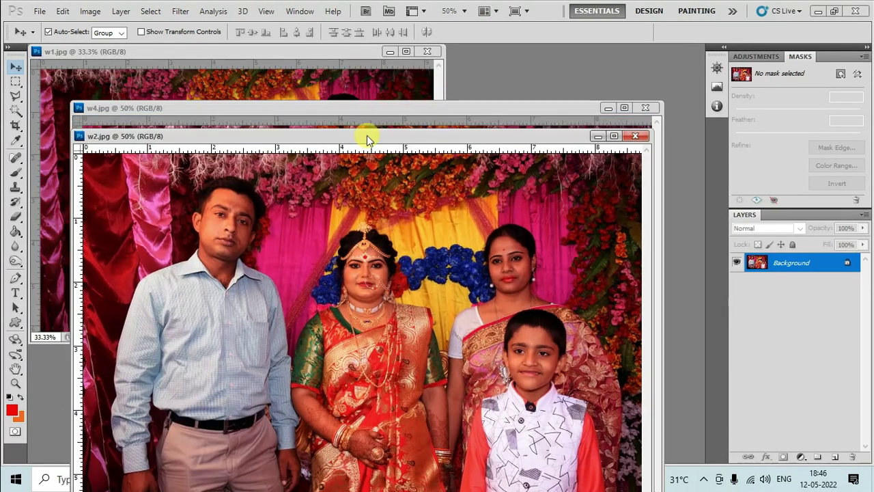
drag(333, 65, 371, 146)
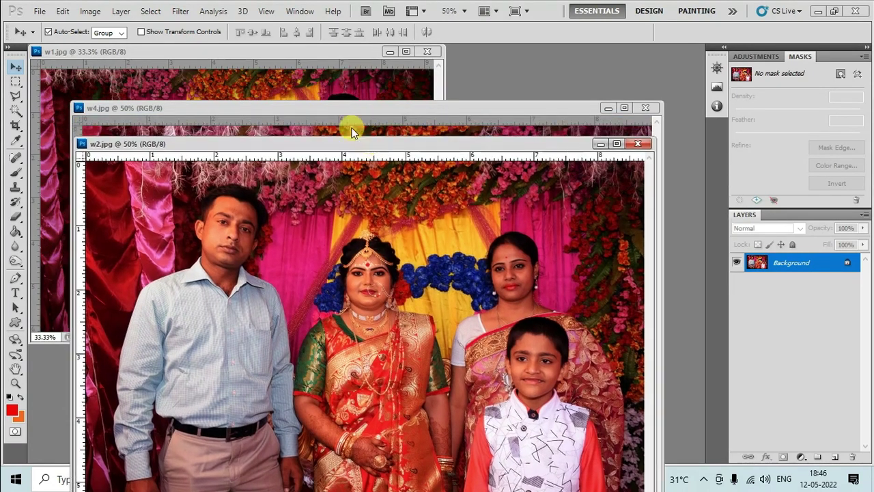
click(316, 87)
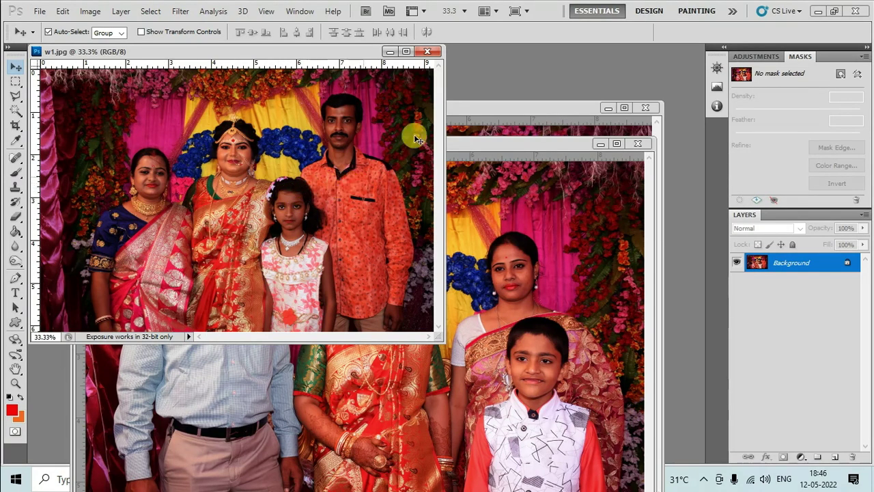
Step: Maximize w1.jpg at 50% zoom and duplicate its Background into Layer 1
click(405, 52)
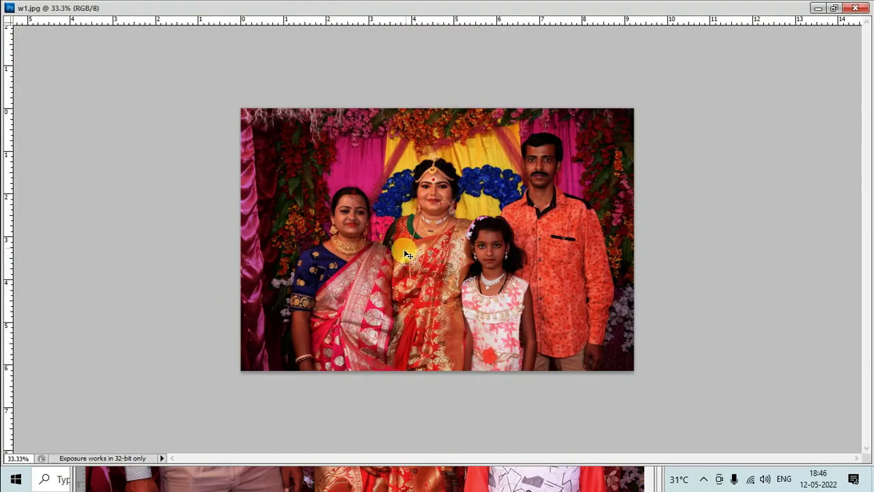
key(ctrl+plus)
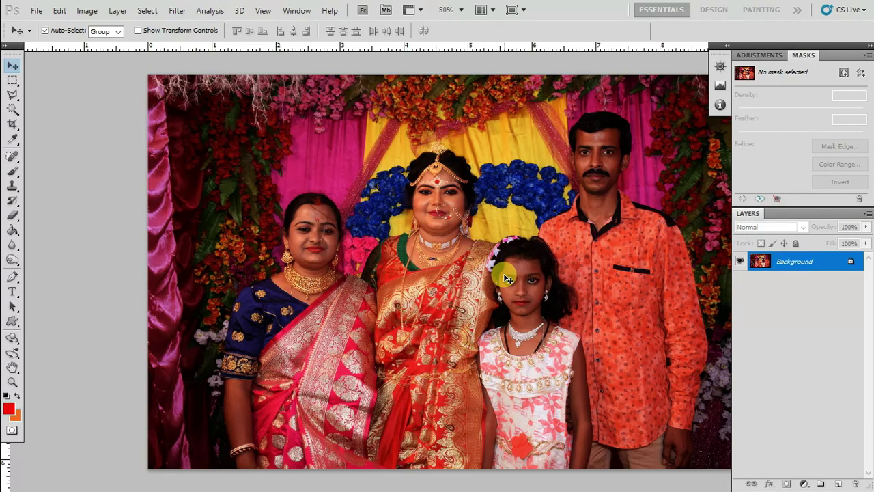
key(ctrl+j)
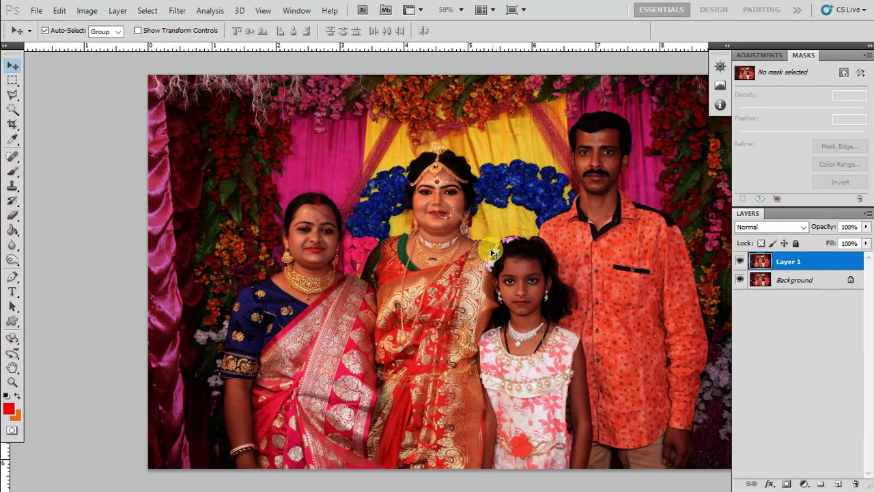
Step: Apply a midtone Color Balance of about -40 toward cyan to Layer 1
click(87, 11)
mouse_move(107, 43)
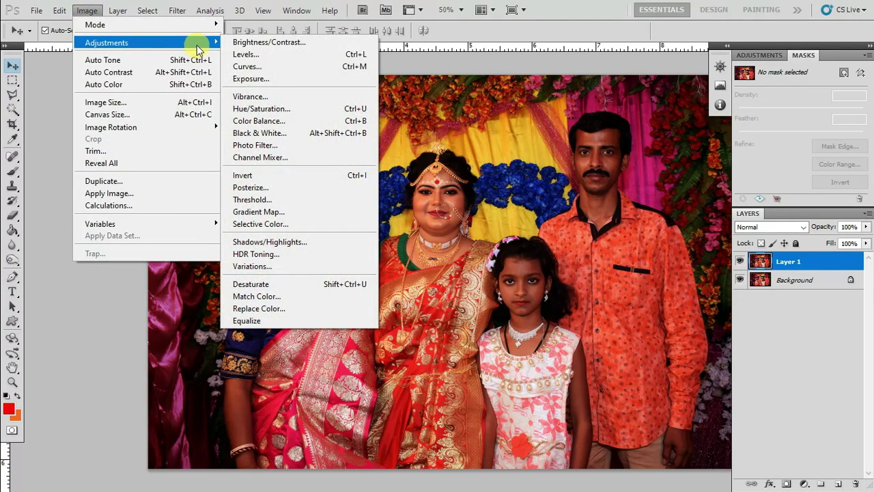
click(276, 121)
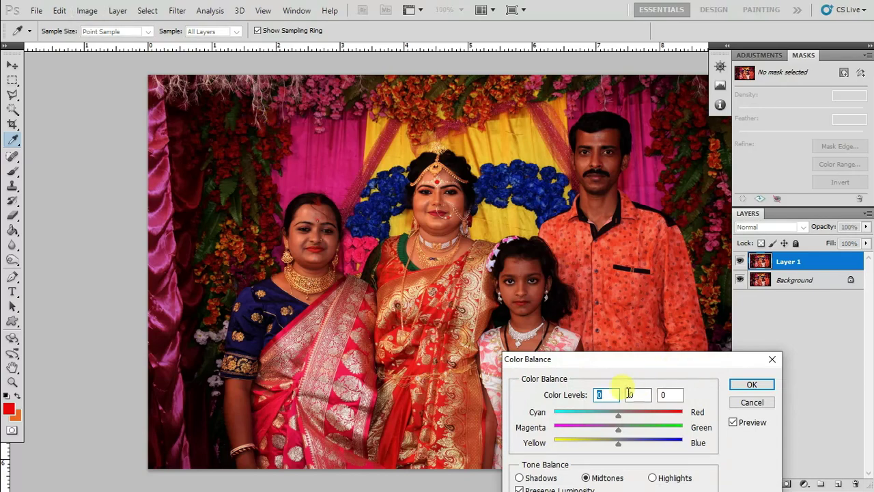
drag(632, 362, 702, 251)
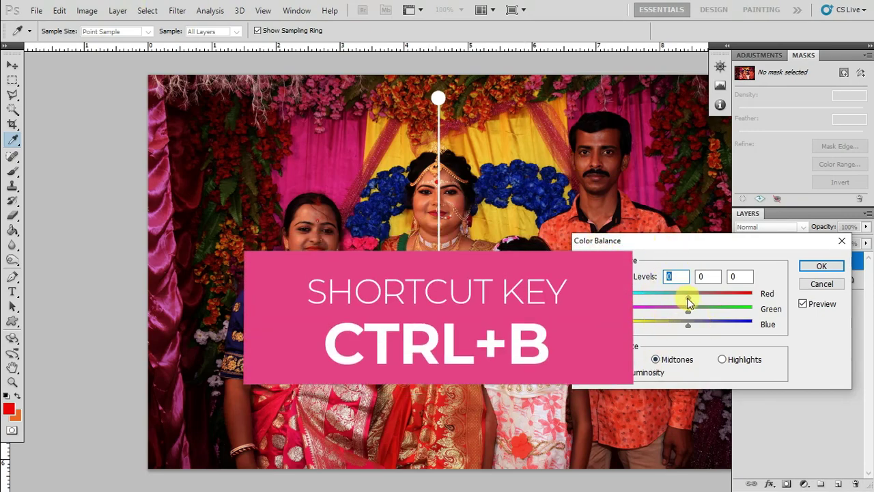
mouse_move(689, 303)
mouse_down()
mouse_move(749, 296)
mouse_move(665, 296)
mouse_up()
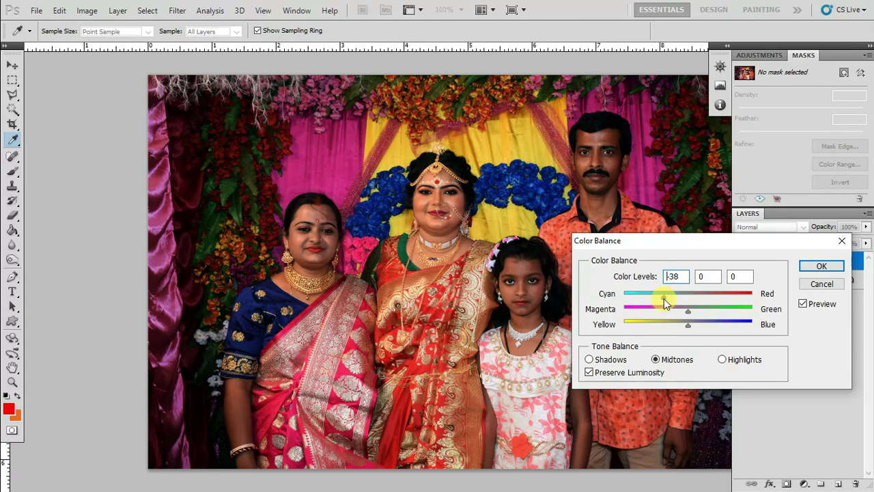
drag(662, 299, 663, 298)
click(819, 273)
key(v)
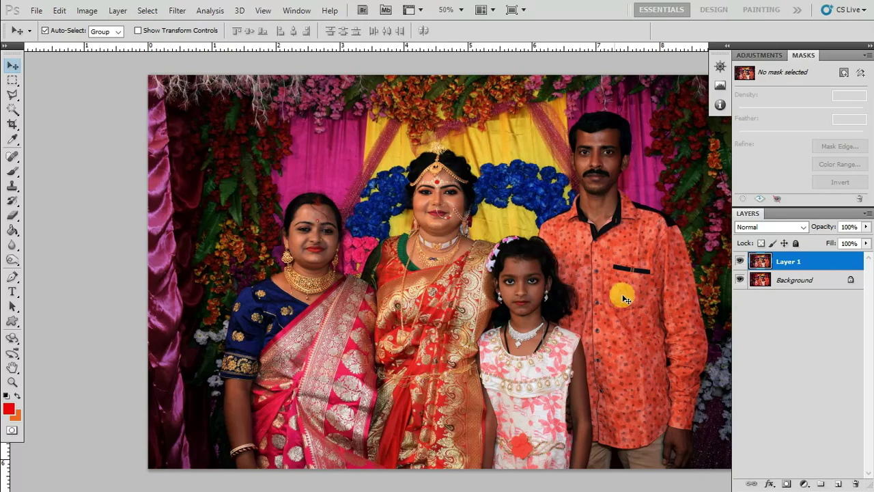
Step: Apply a Curves lift raising input 114 to output 142 on Layer 1
click(87, 11)
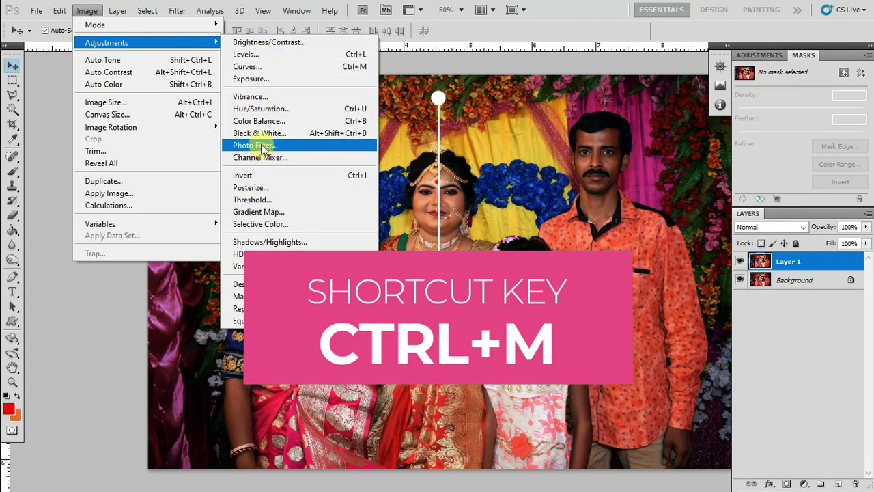
click(286, 67)
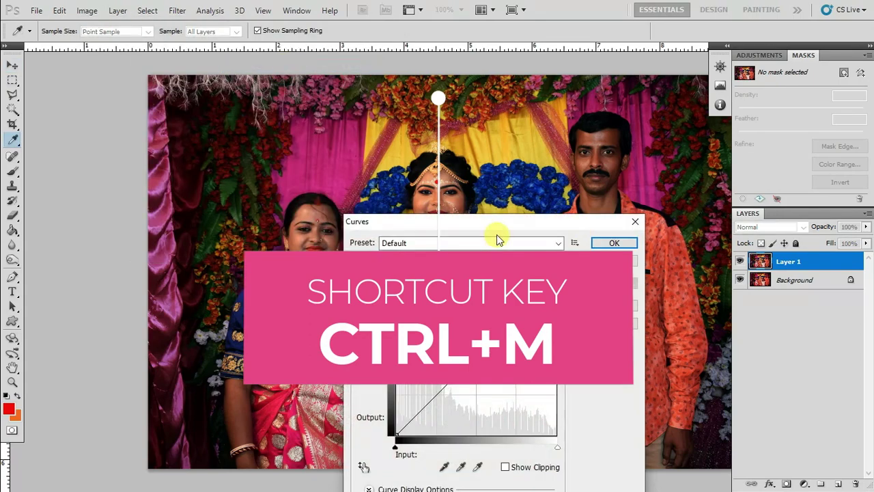
drag(497, 236, 619, 247)
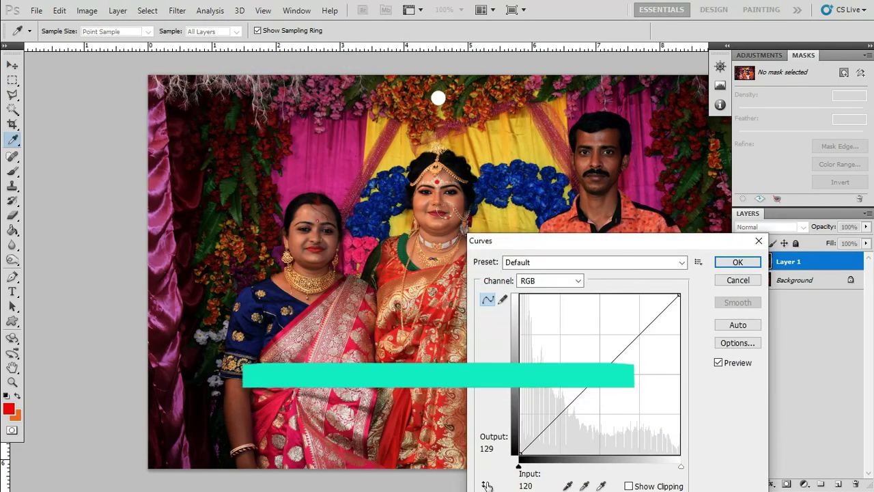
click(597, 373)
mouse_move(597, 374)
mouse_down()
mouse_move(612, 384)
mouse_move(591, 366)
mouse_up()
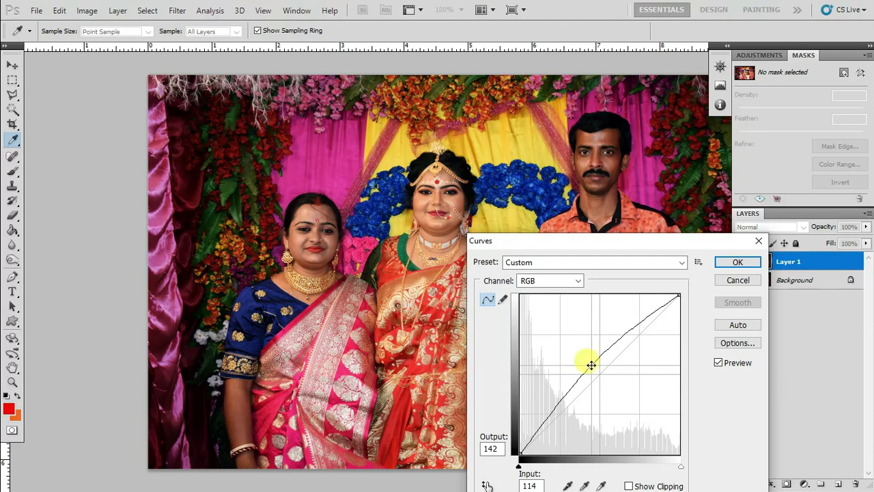
click(736, 263)
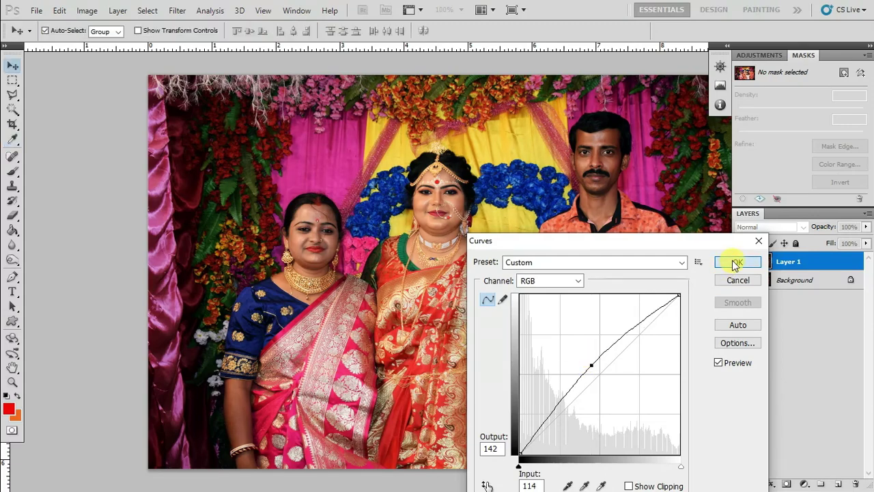
click(12, 81)
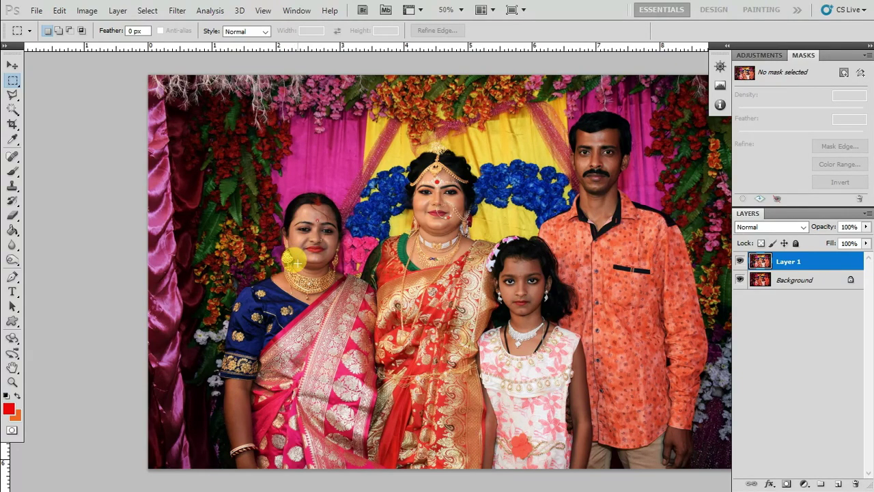
Step: Set up the Elliptical Marquee tool with a 100 px feather
right_click(13, 82)
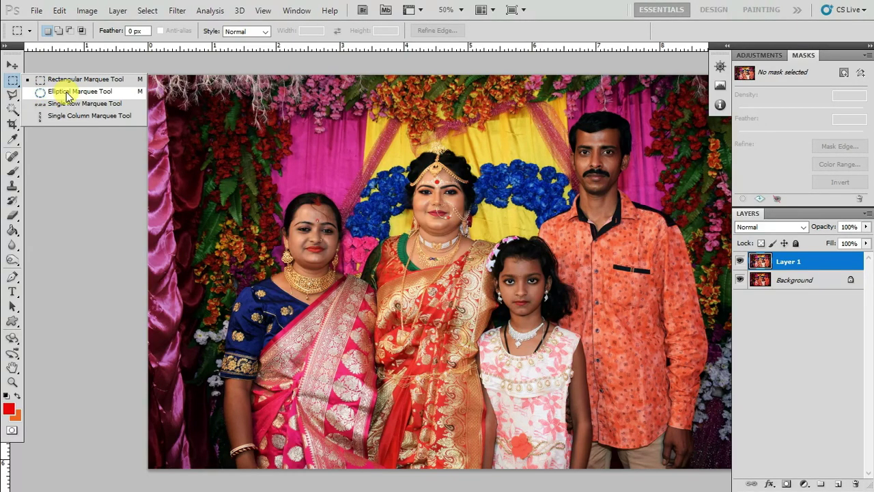
click(67, 92)
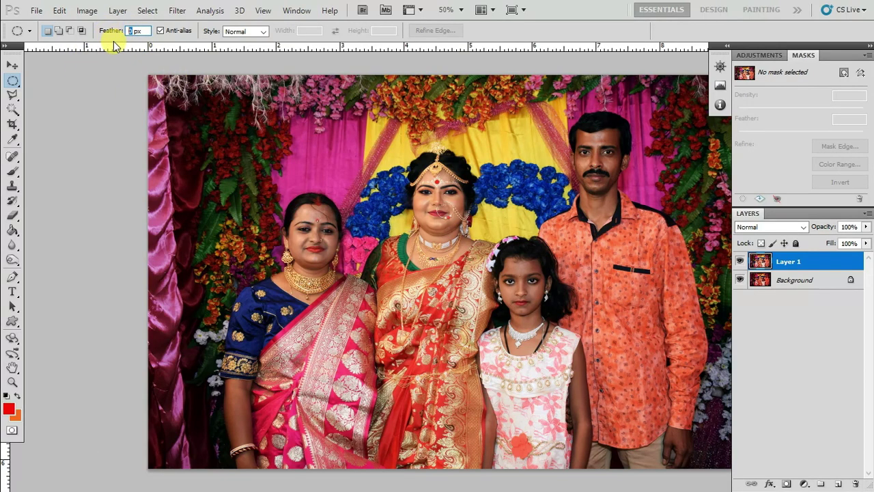
text(10)
key(Return)
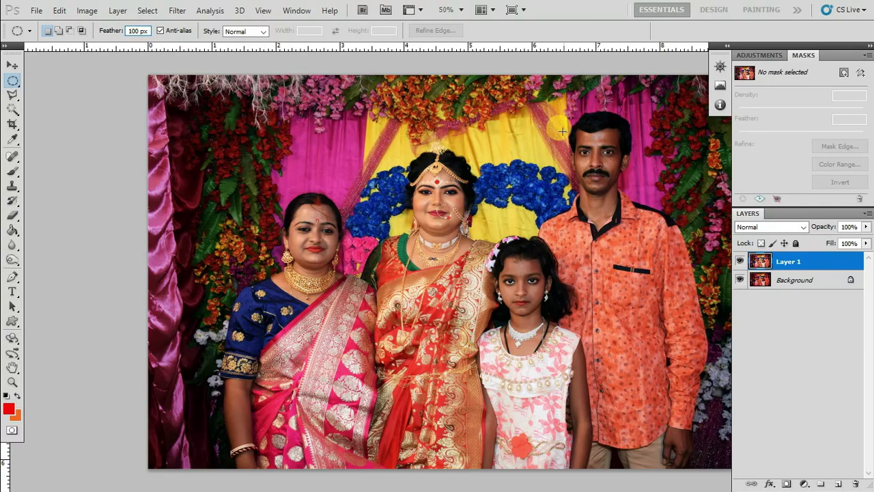
Step: Brighten the man's face with a feathered ellipse and a Curves lift, then deselect
drag(559, 123, 644, 224)
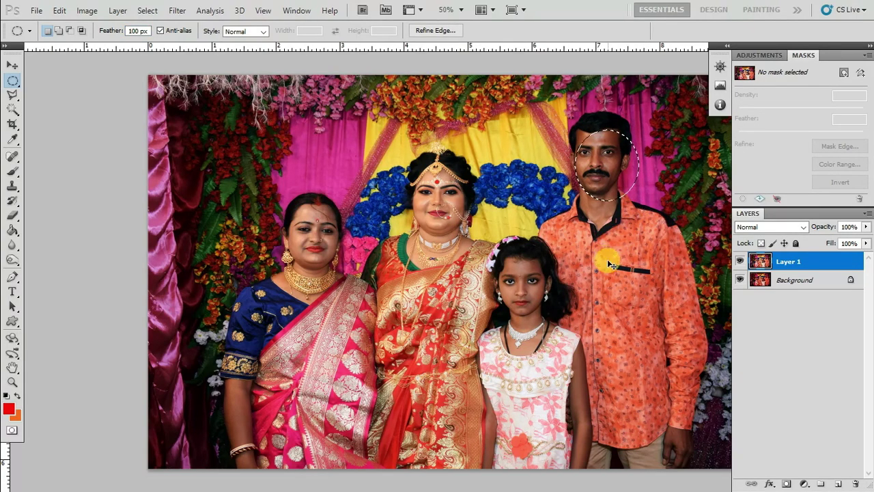
key(i)
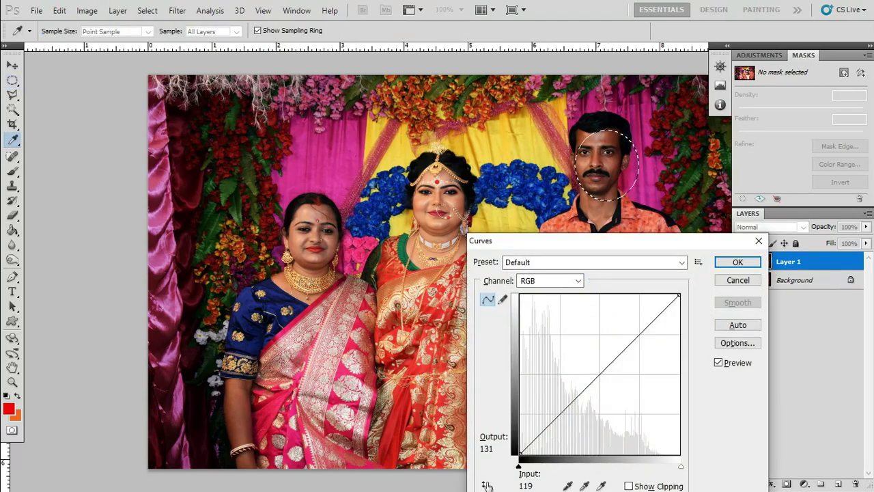
click(595, 373)
drag(594, 372, 589, 370)
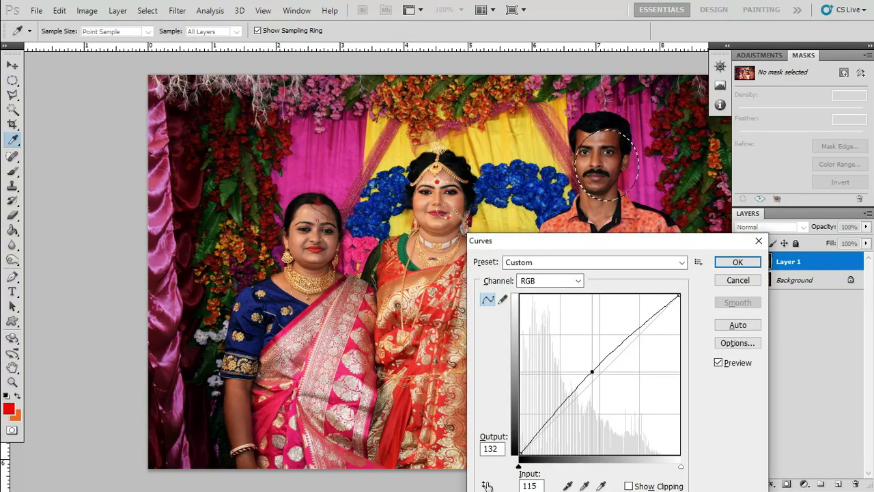
click(737, 263)
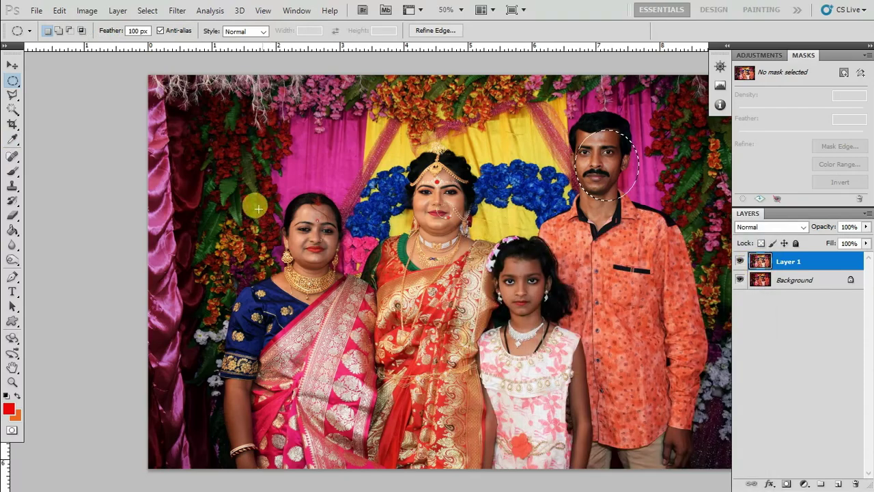
key(ctrl+d)
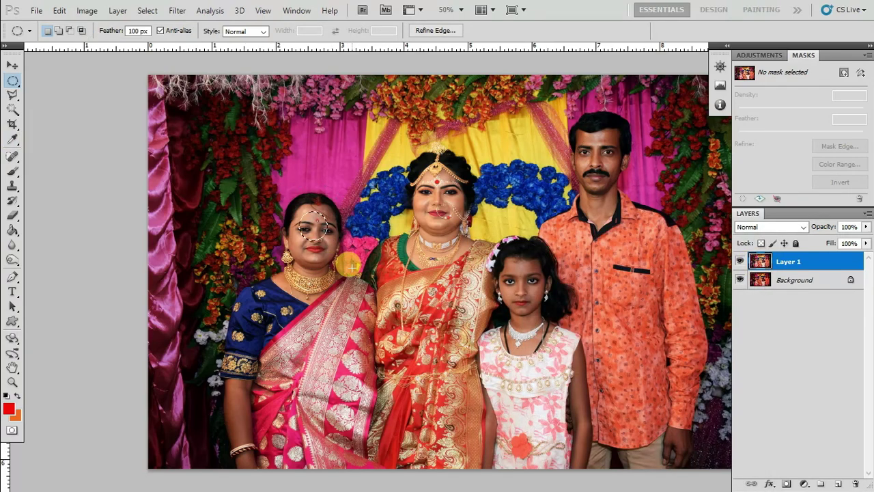
Step: Brighten the left woman's face with a feathered ellipse and a Curves lift, then deselect
click(350, 267)
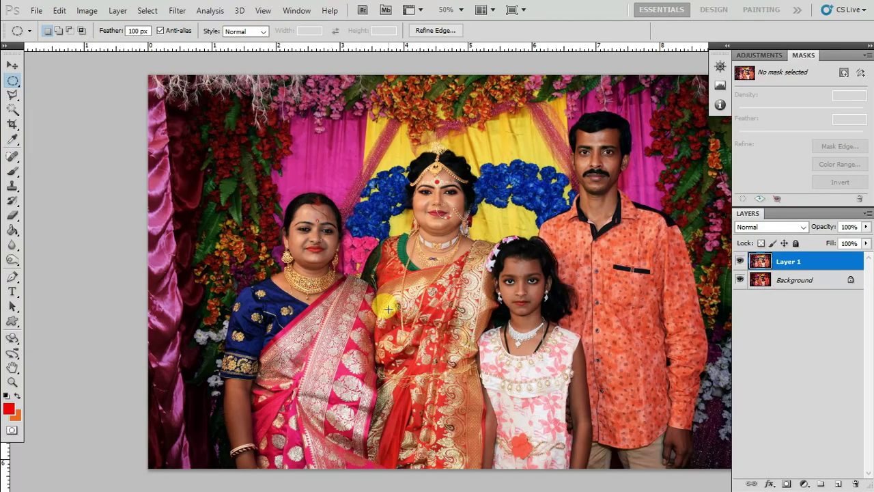
drag(277, 202, 387, 309)
key(ctrl+m)
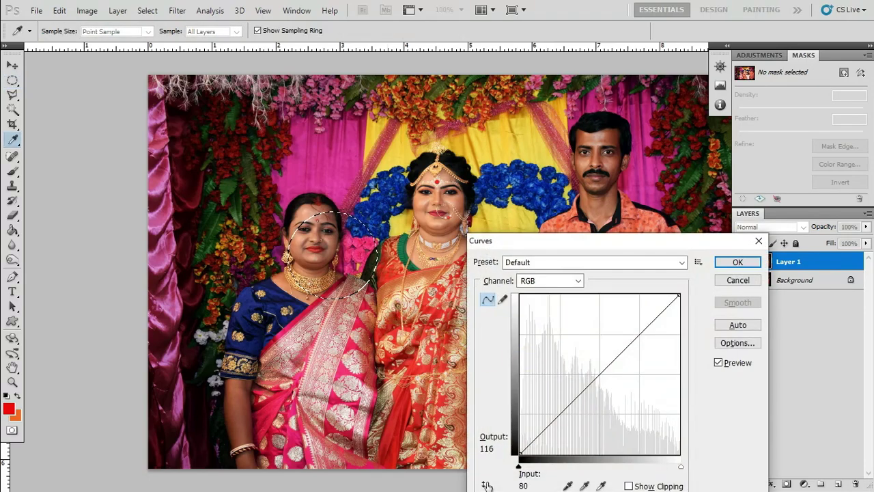
drag(598, 376, 598, 364)
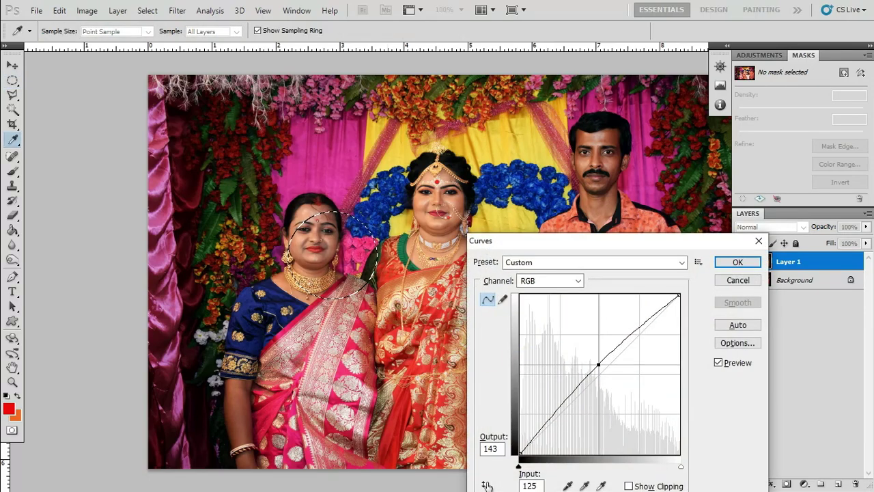
click(736, 262)
click(710, 287)
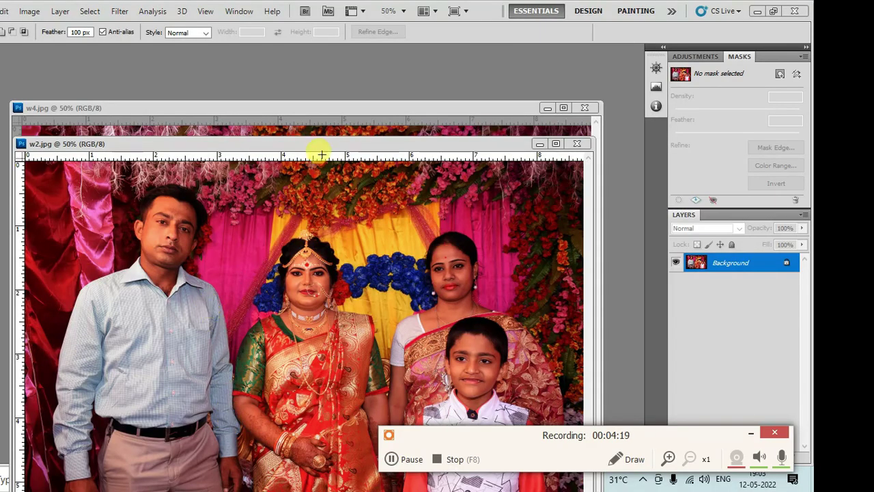
Step: Bring w2.jpg in front and duplicate its Background into Layer 1
key(v)
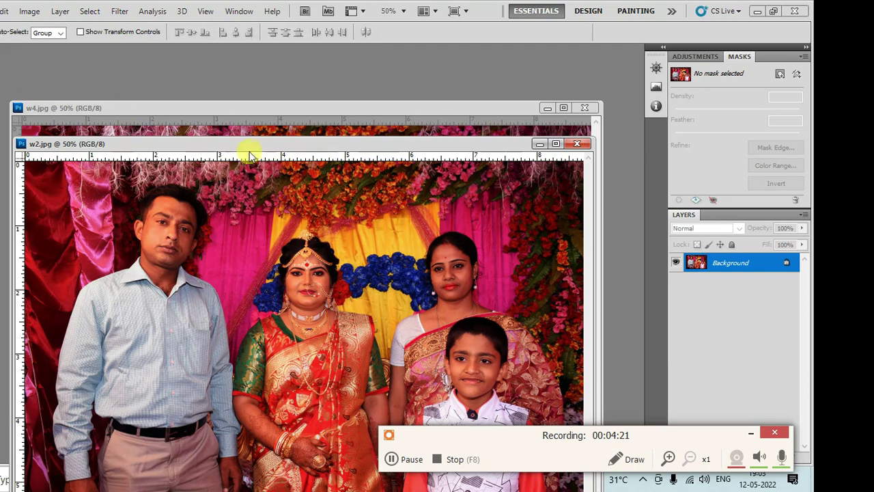
drag(263, 145, 272, 67)
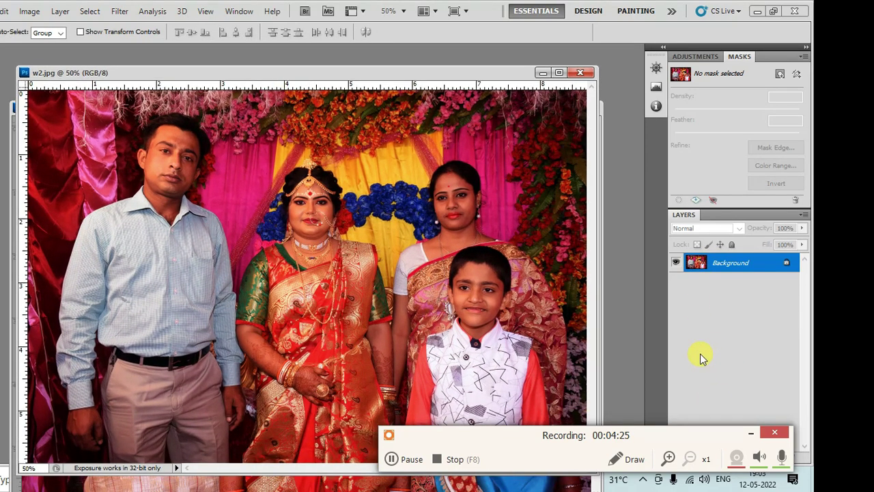
key(ctrl+j)
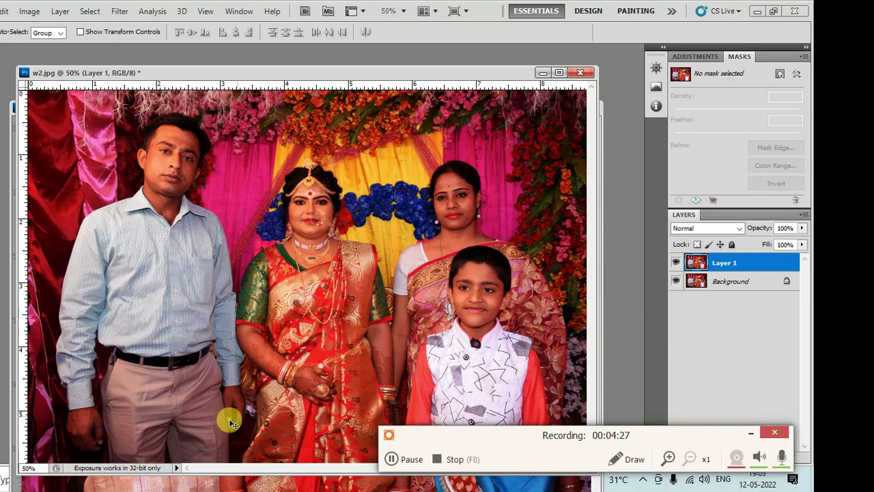
Step: Set w2.jpg's midtone Color Balance to -31, +12, +6
click(29, 11)
mouse_move(49, 44)
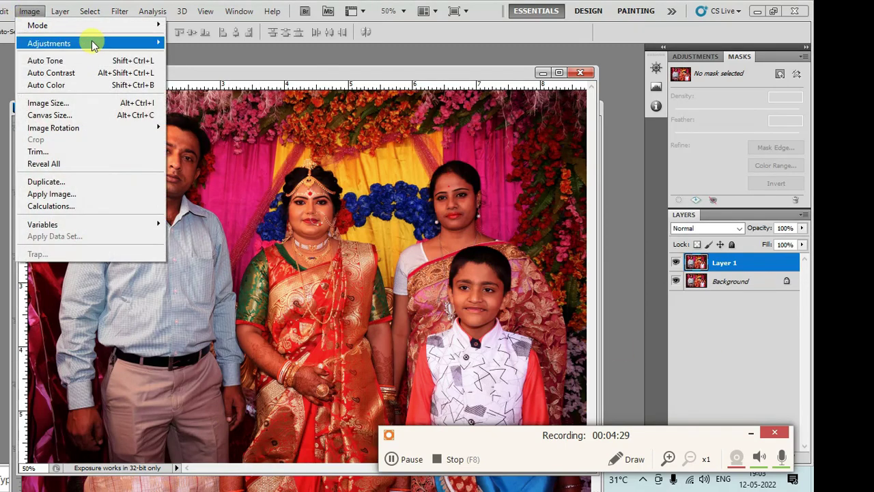
click(208, 121)
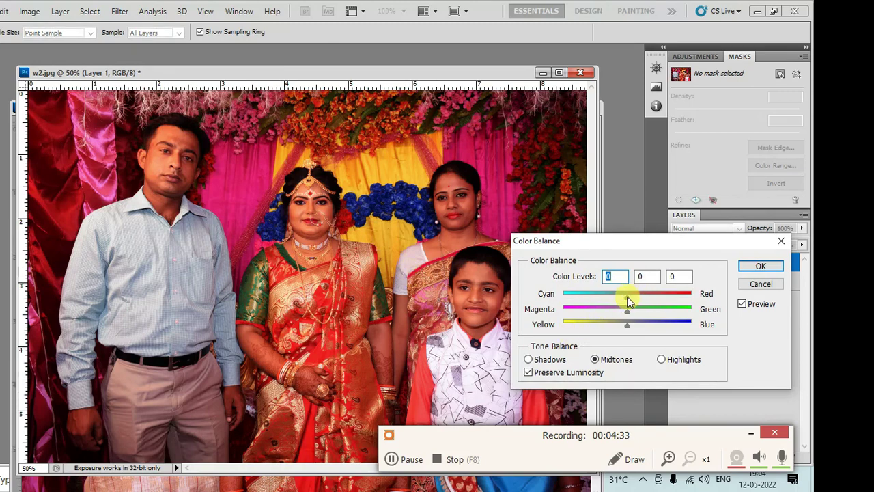
drag(629, 300, 614, 299)
drag(604, 299, 609, 298)
mouse_move(620, 323)
mouse_down()
mouse_move(637, 316)
mouse_move(657, 329)
mouse_move(632, 334)
mouse_up()
click(628, 323)
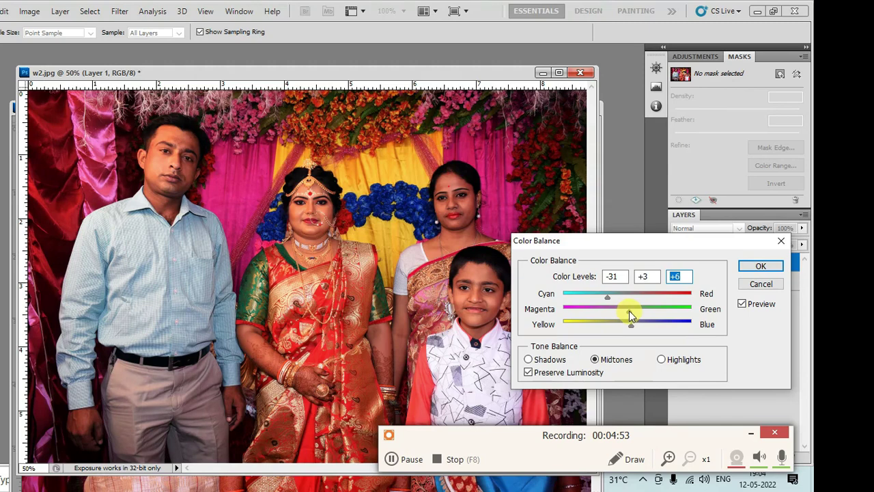
drag(632, 310, 635, 309)
click(762, 267)
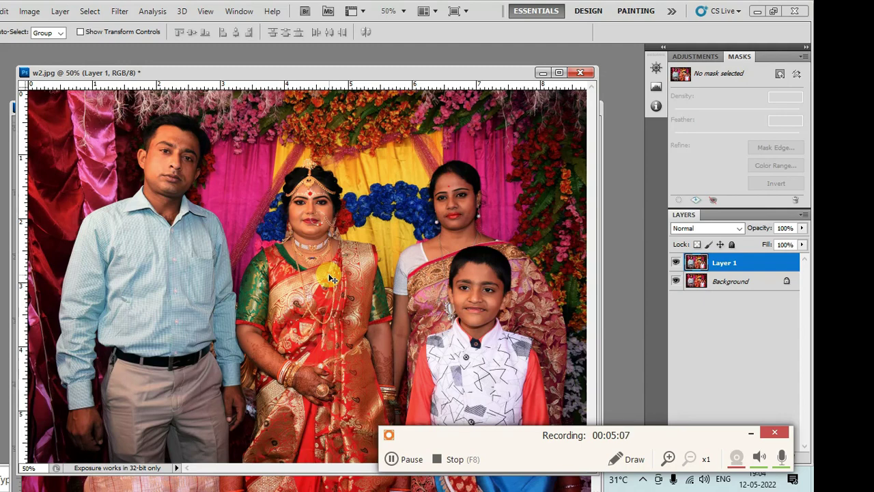
Step: Lift w2.jpg's RGB curve slightly at input 114 to brighten the whole photo
key(ctrl+m)
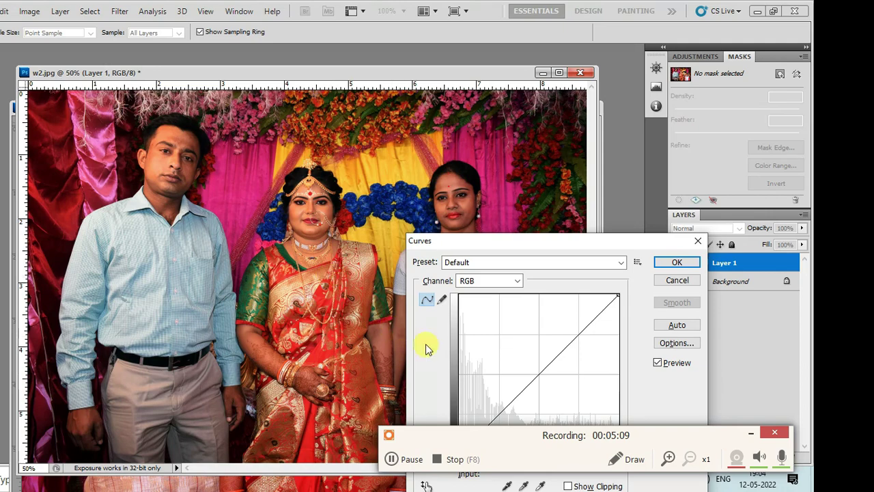
click(535, 373)
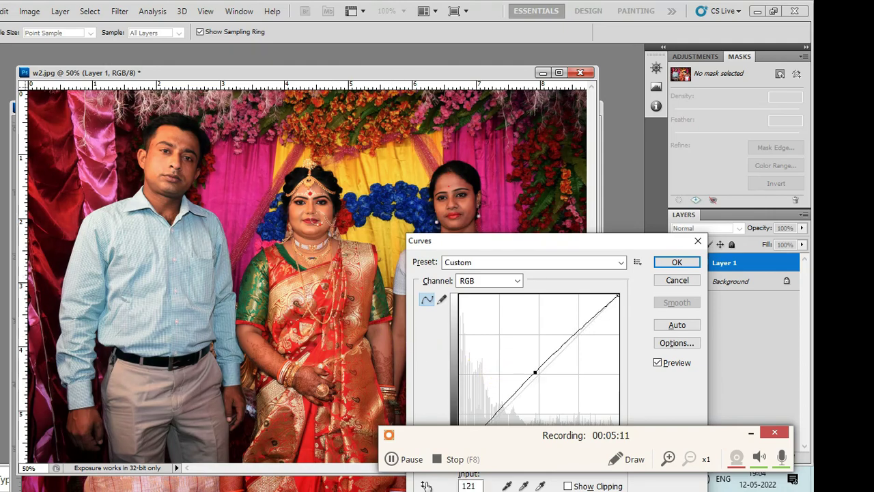
drag(535, 373, 530, 369)
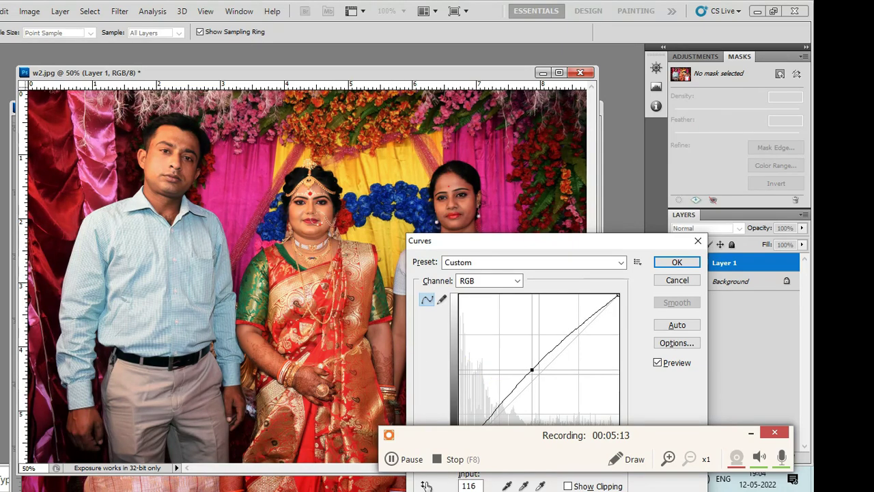
click(680, 264)
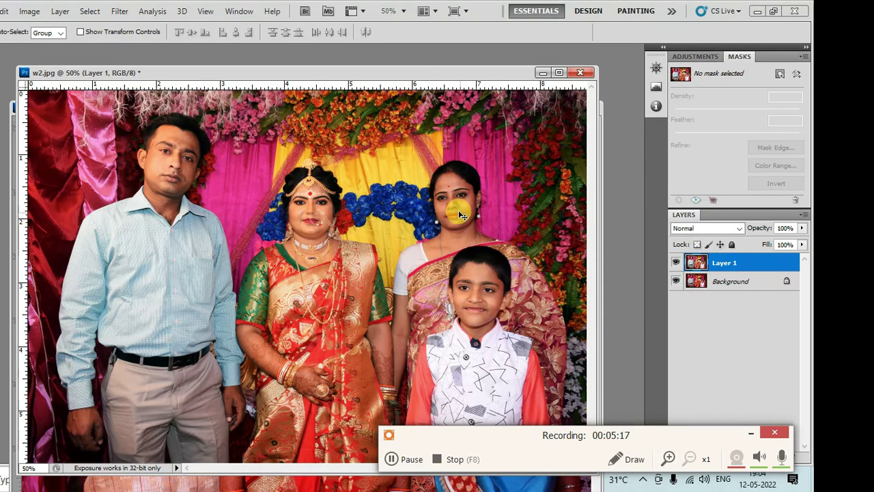
Step: Brighten the right woman's face with a feathered ellipse and a Curves lift at input 118
key(m)
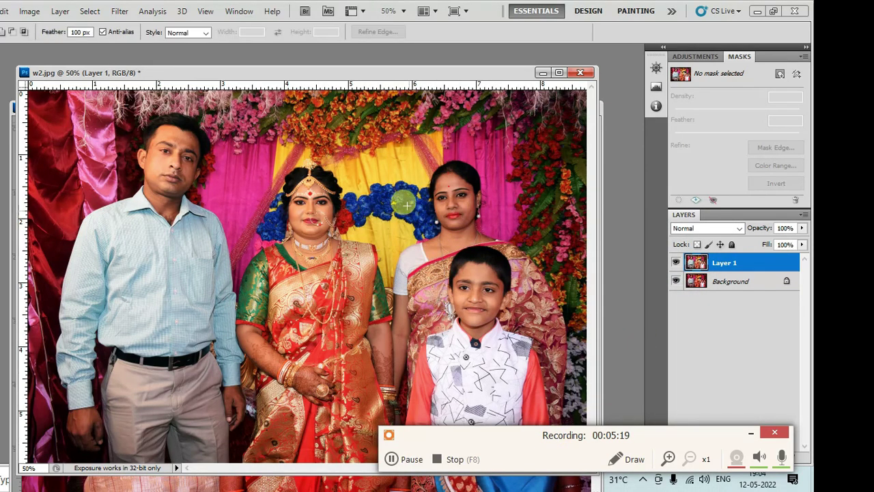
drag(425, 157, 496, 236)
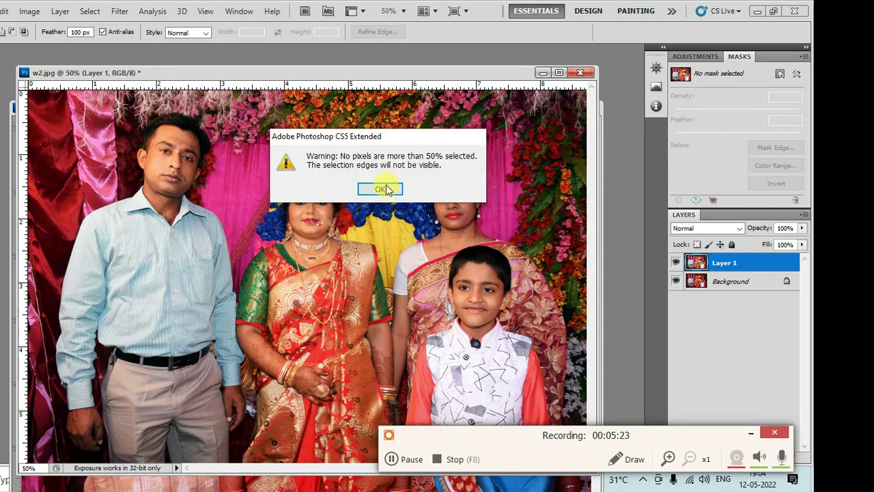
click(384, 189)
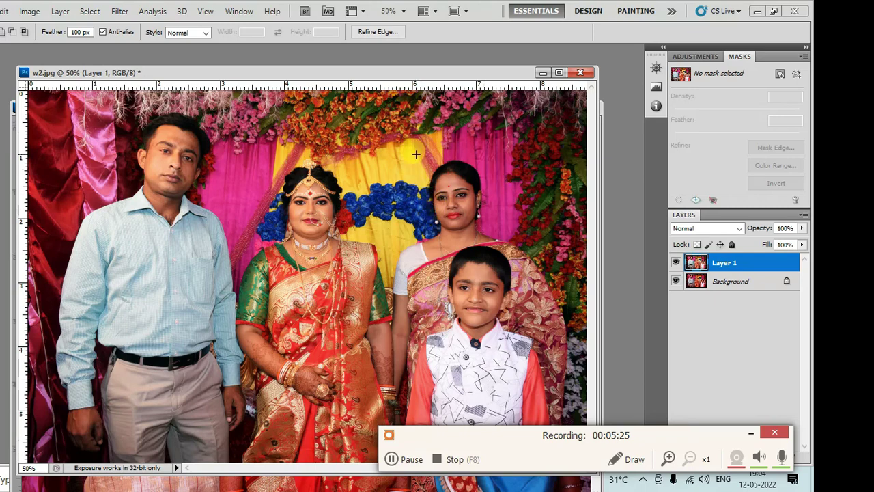
drag(416, 155, 540, 260)
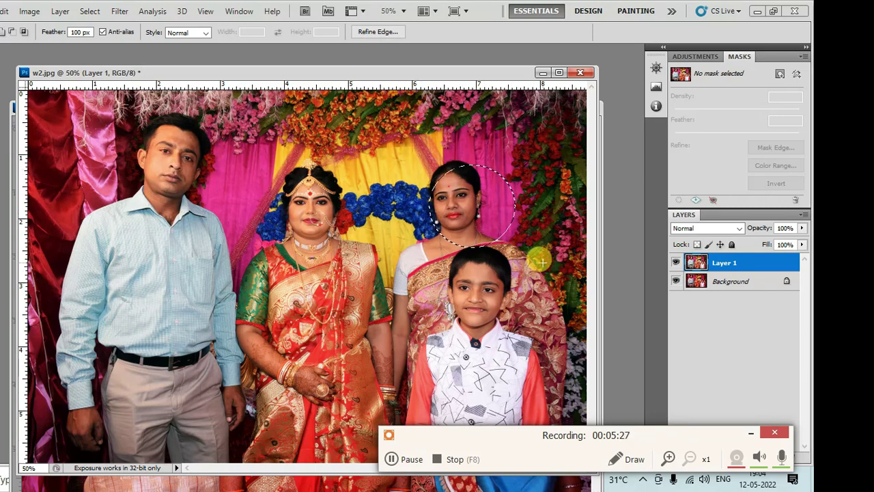
key(ctrl+m)
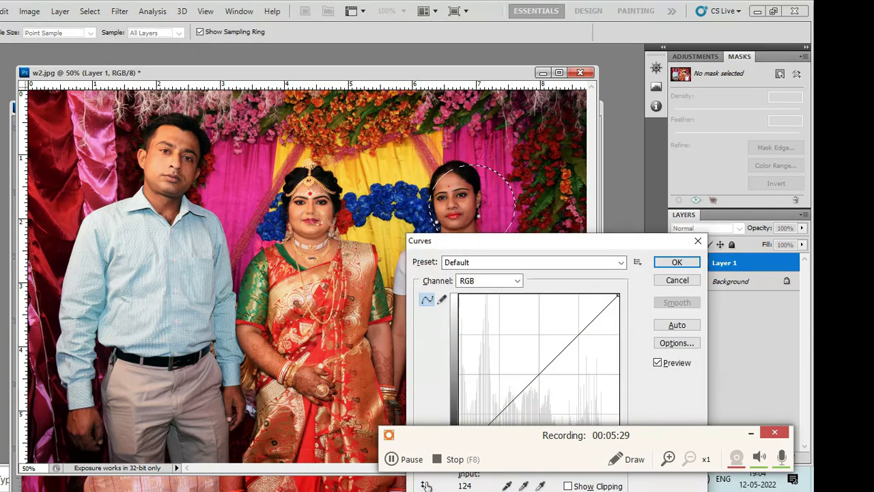
drag(536, 376, 532, 371)
click(672, 265)
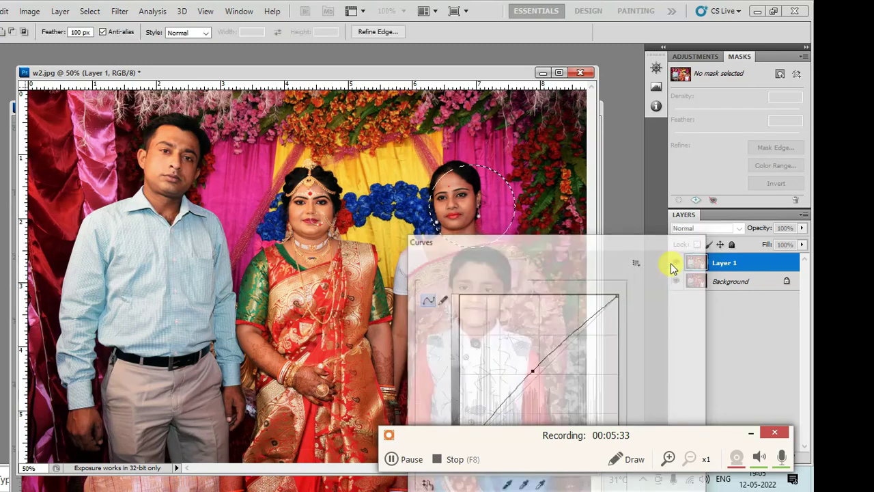
key(ctrl+d)
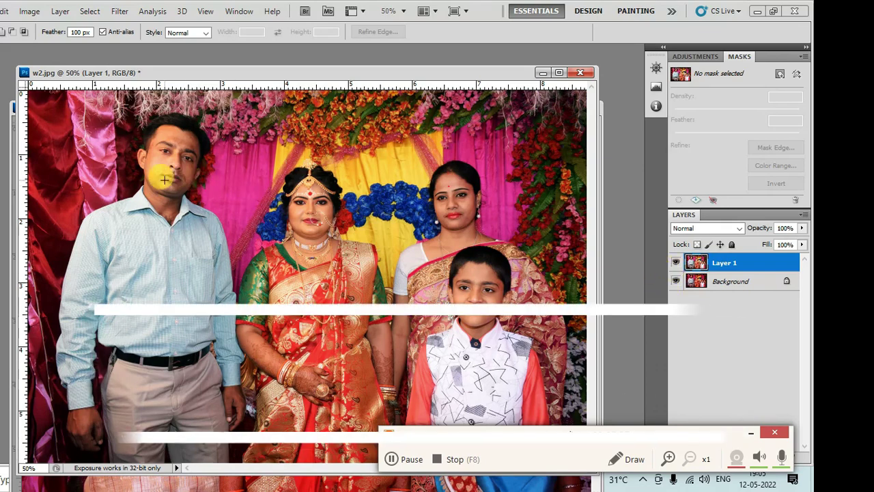
click(675, 263)
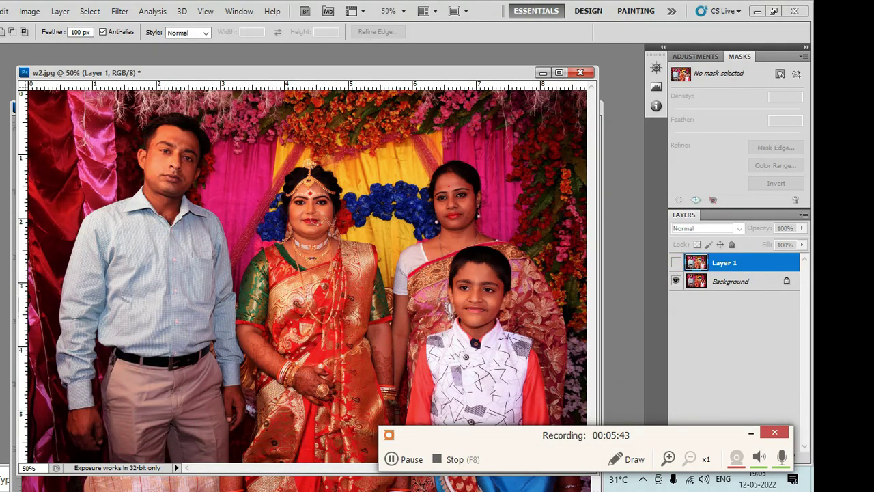
key(v)
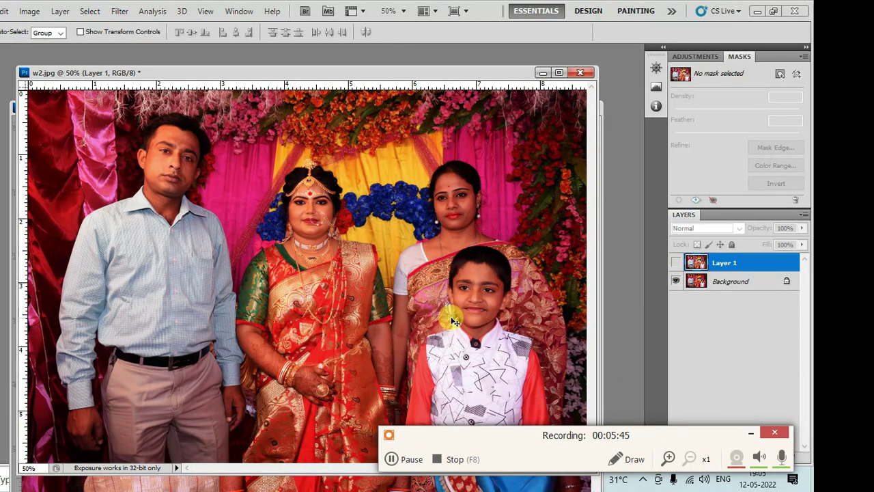
click(676, 264)
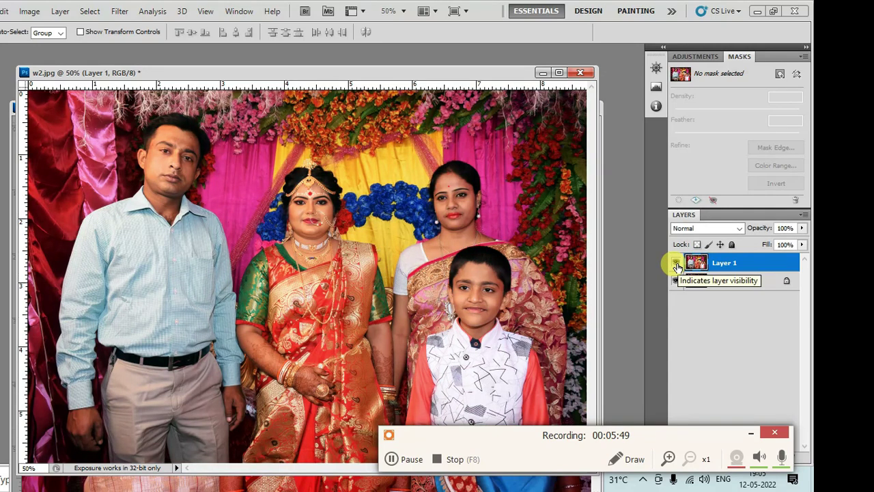
click(579, 72)
Step: Close w2.jpg without saving, then maximize and zoom in on w3.jpg
click(381, 191)
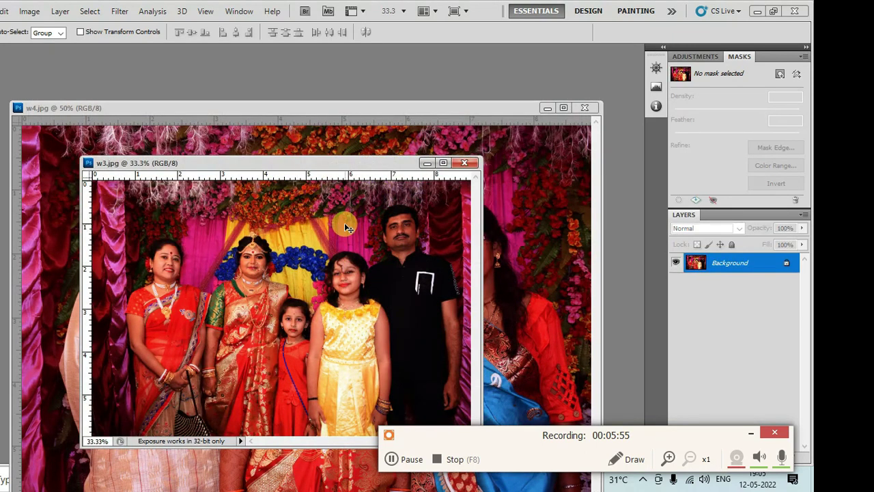
click(443, 166)
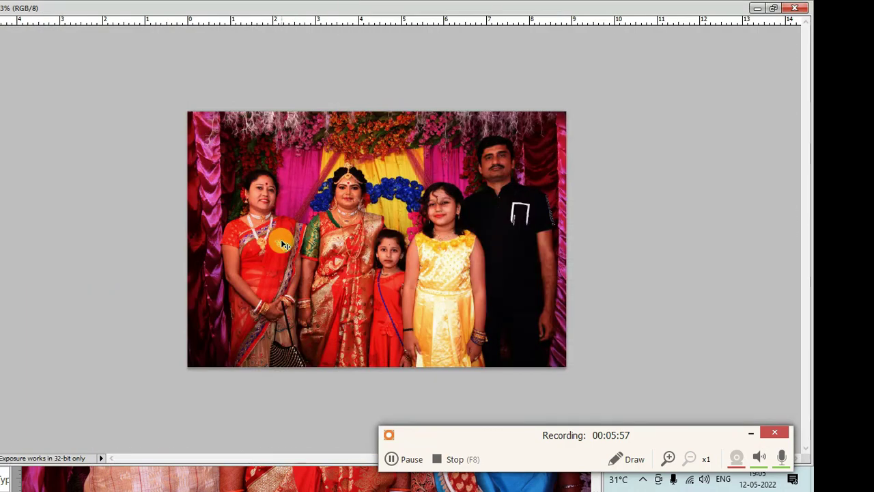
key(ctrl+plus)
key(ctrl+plus)
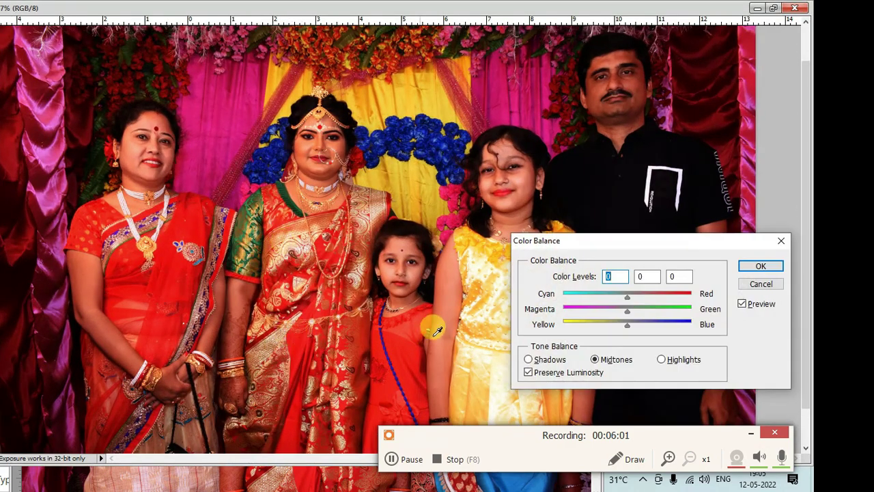
Step: Give w3.jpg a -24 cyan midtone Color Balance and a Curves lift at input 114
drag(628, 298, 618, 303)
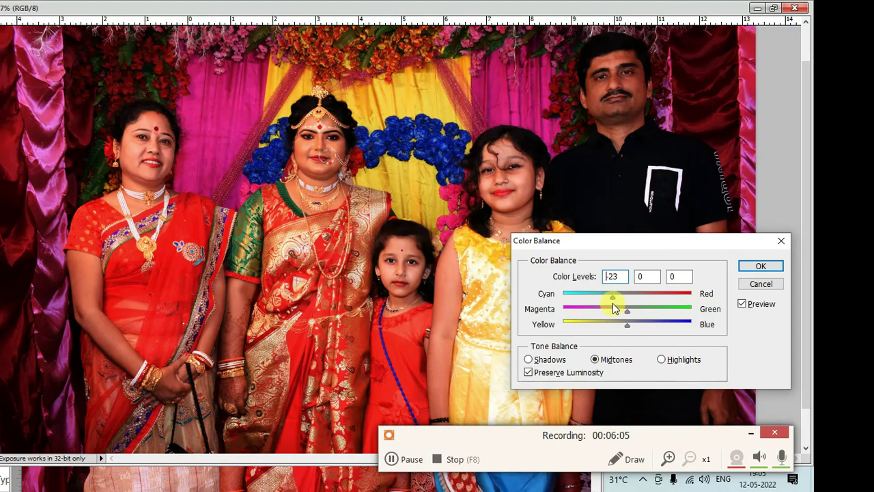
click(760, 266)
key(ctrl+m)
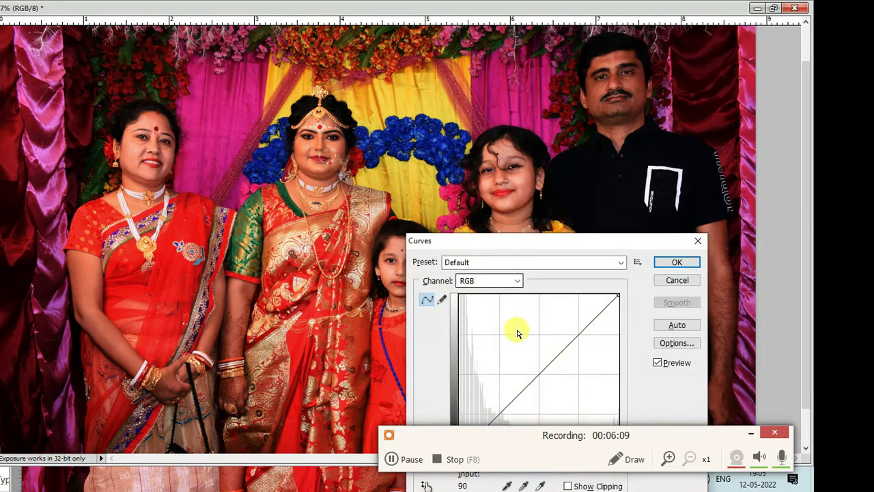
drag(537, 377, 531, 370)
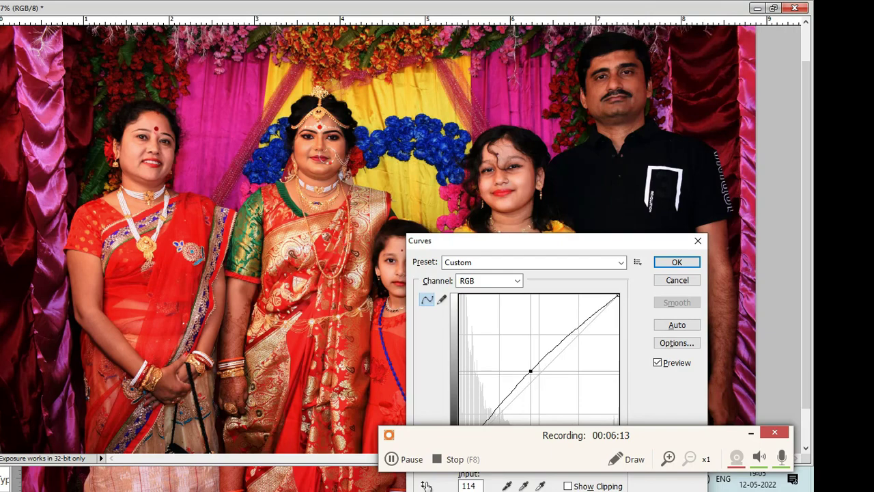
click(676, 262)
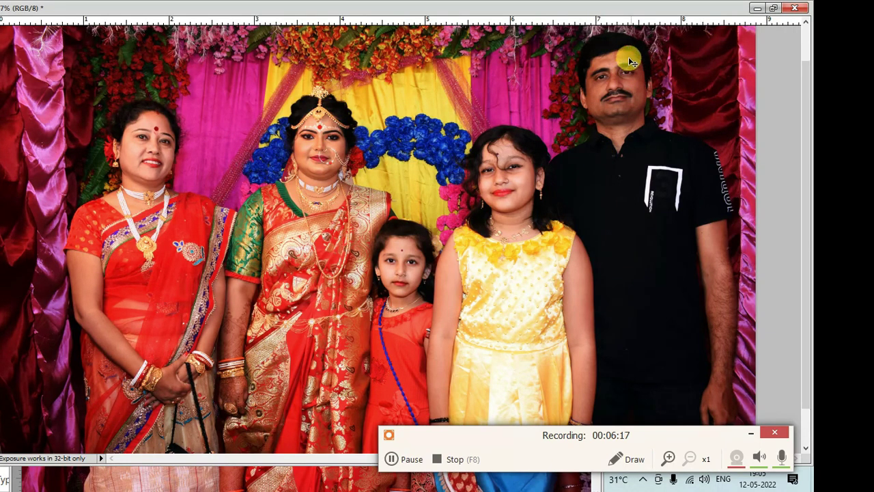
key(Tab)
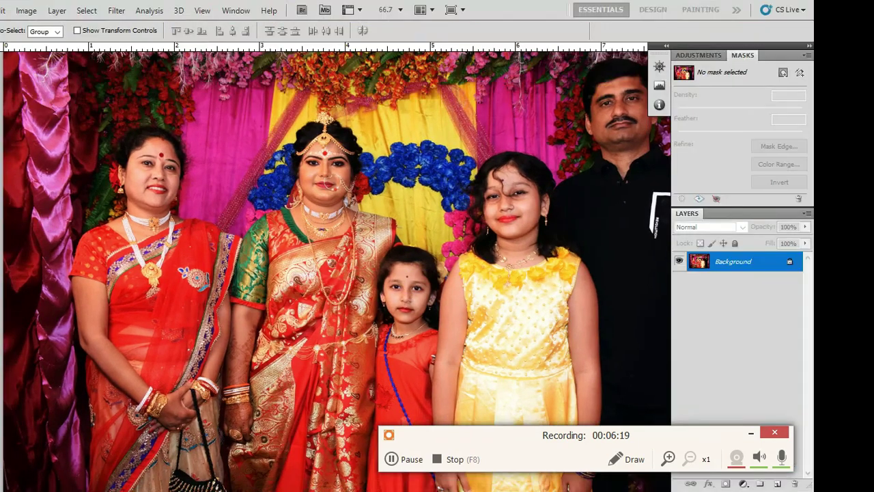
Step: Draw an elliptical selection around the right-hand man's head
key(m)
drag(568, 186, 382, 241)
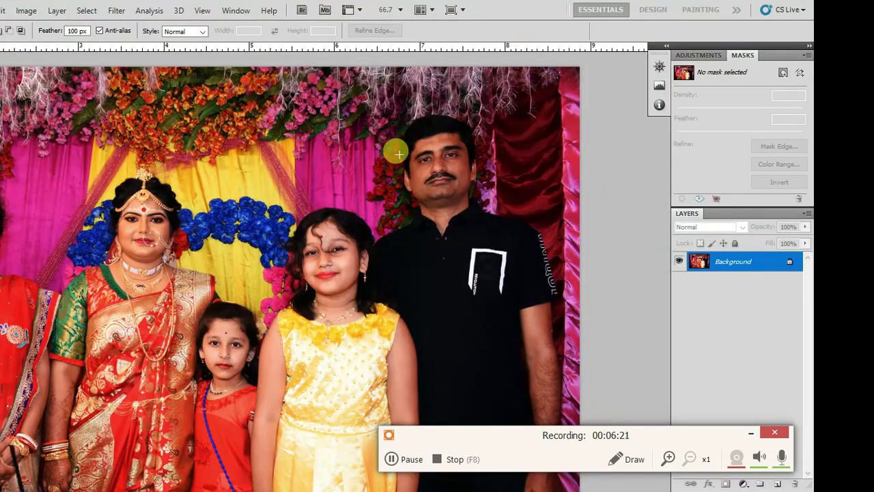
drag(381, 101, 513, 234)
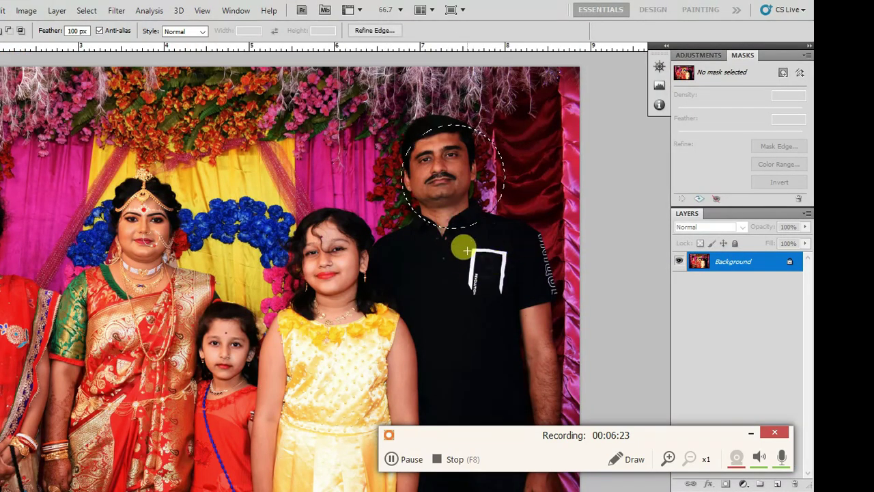
Step: Raise the Curves near input 110 to brighten the face, then deselect and zoom out
key(ctrl+m)
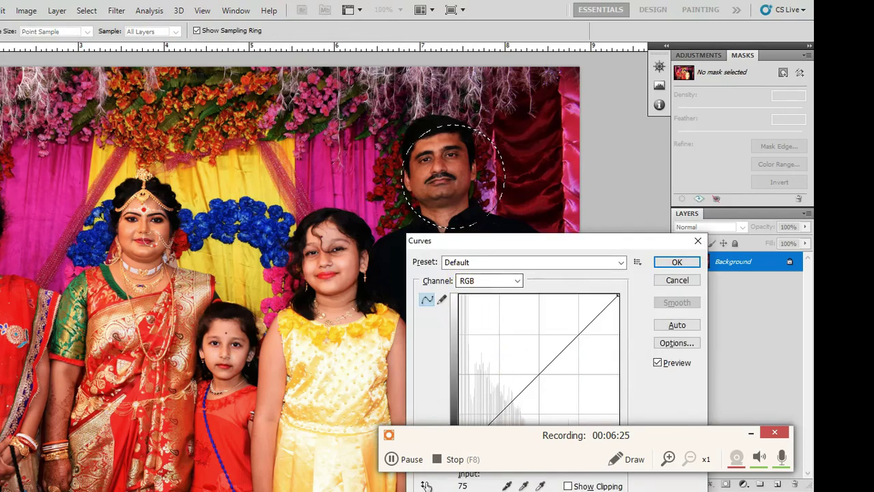
drag(531, 383, 528, 366)
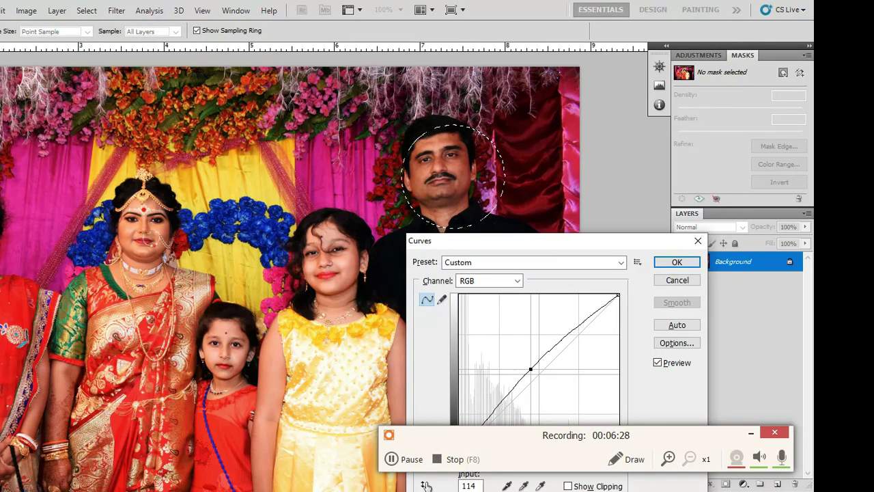
click(667, 266)
key(ctrl+d)
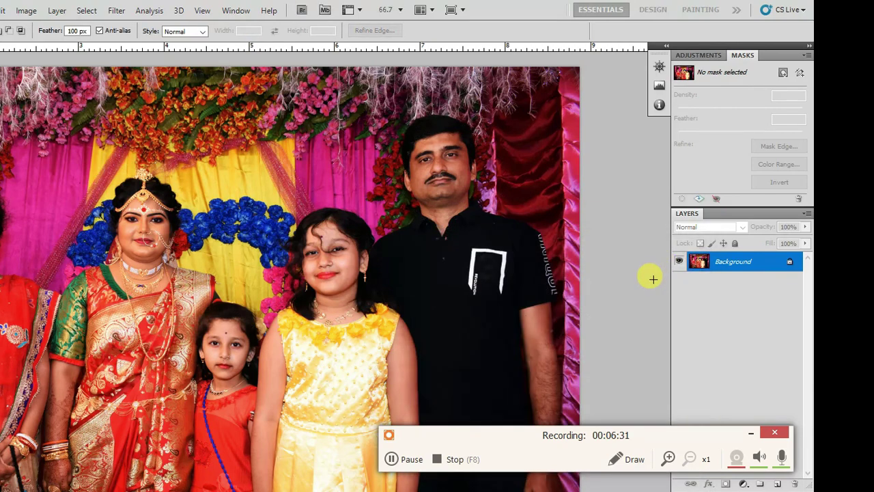
key(ctrl+minus)
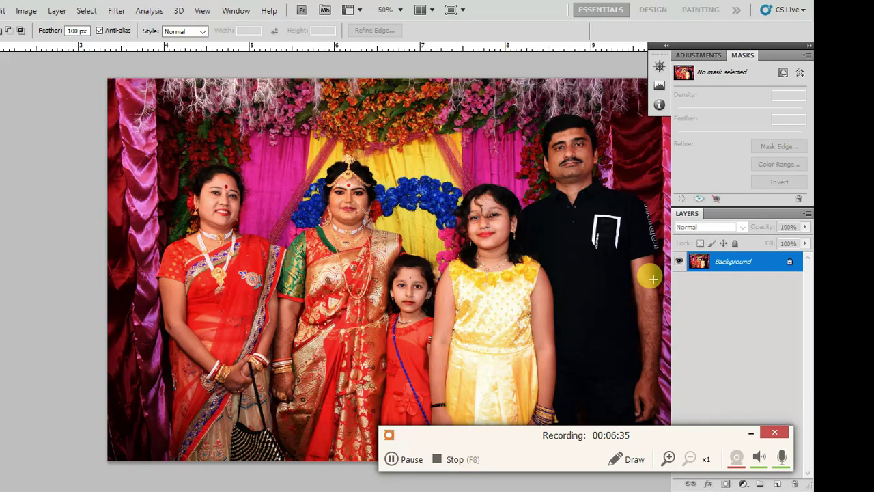
Step: Return to the normal screen mode and close w3.jpg without saving
key(f)
key(f)
key(f)
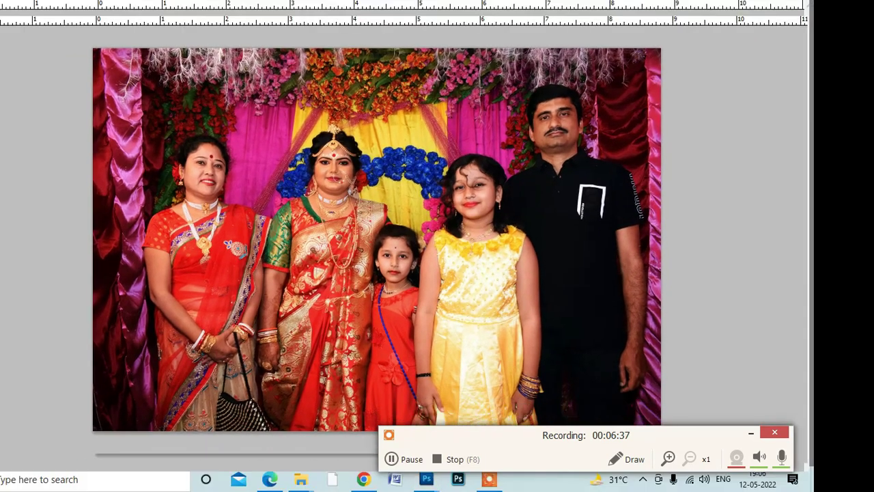
click(776, 7)
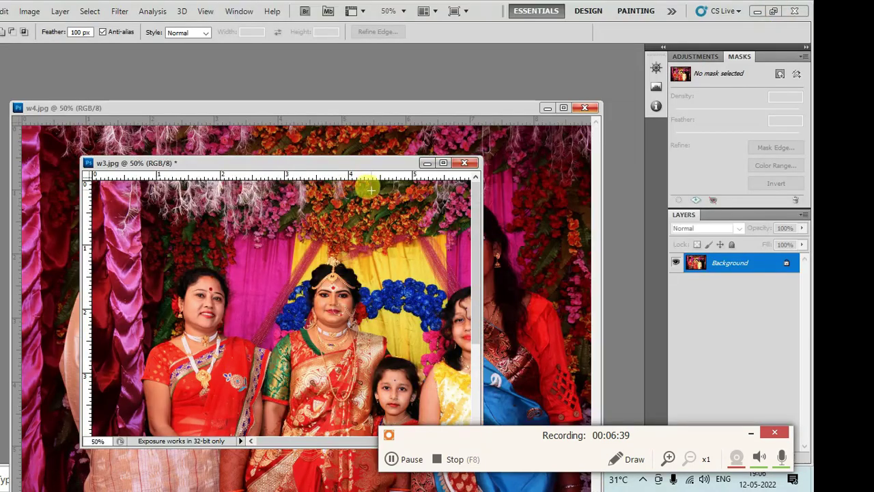
click(465, 163)
click(383, 189)
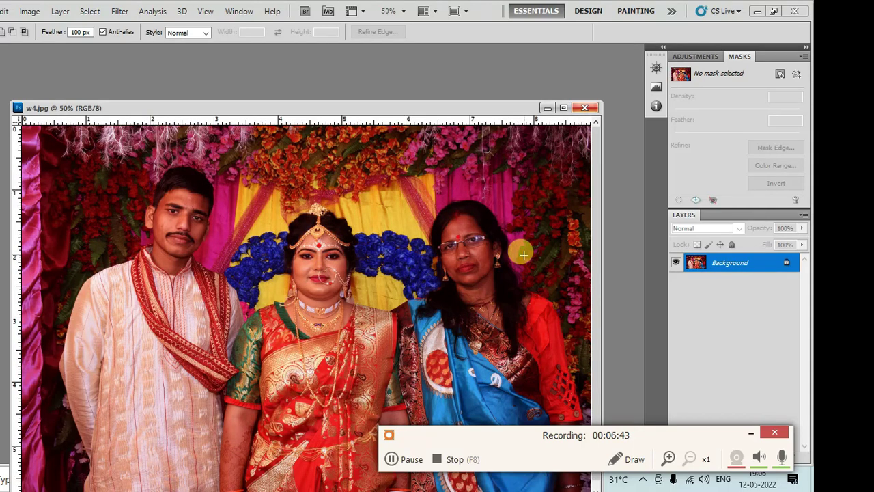
Step: Apply Color Balance to w4.jpg midtones with levels -23, +7, -1
key(ctrl+b)
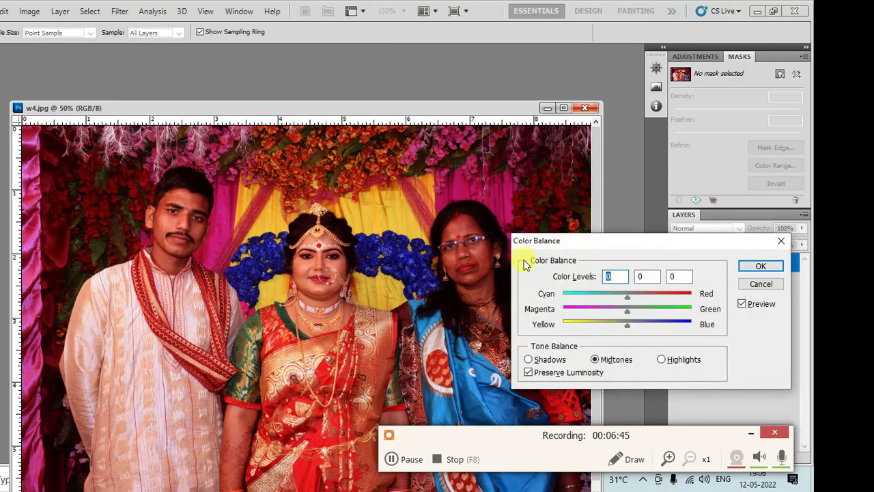
drag(628, 296, 607, 304)
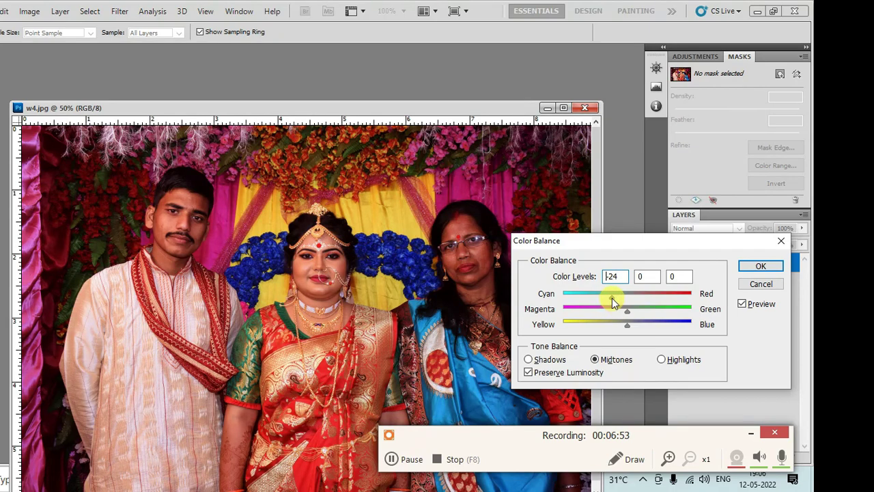
drag(612, 298, 612, 297)
click(627, 326)
mouse_move(630, 333)
mouse_down()
mouse_move(611, 332)
mouse_move(640, 328)
mouse_move(628, 327)
mouse_up()
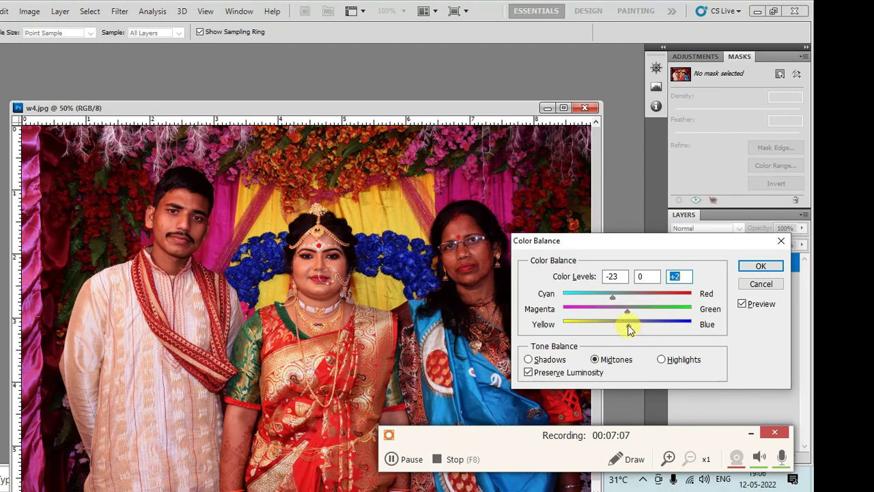
key(Down)
key(Down)
key(Down)
drag(630, 311, 634, 313)
drag(633, 310, 632, 313)
key(shift+Tab)
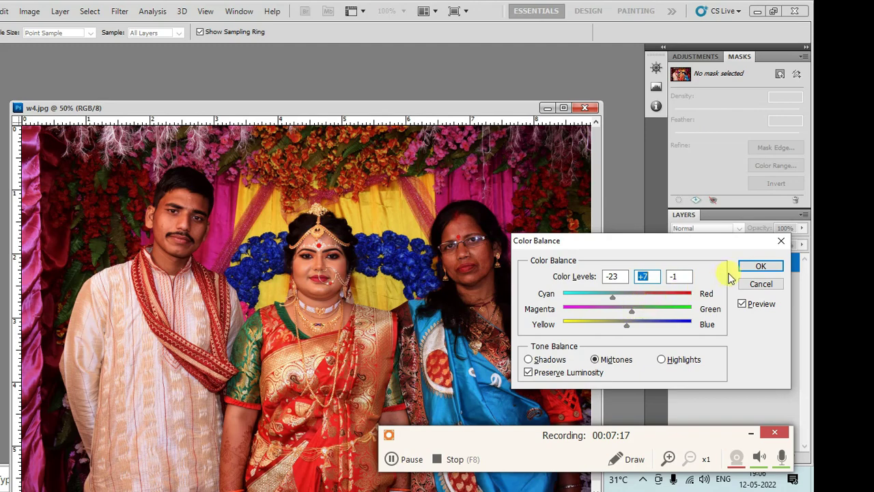
click(758, 266)
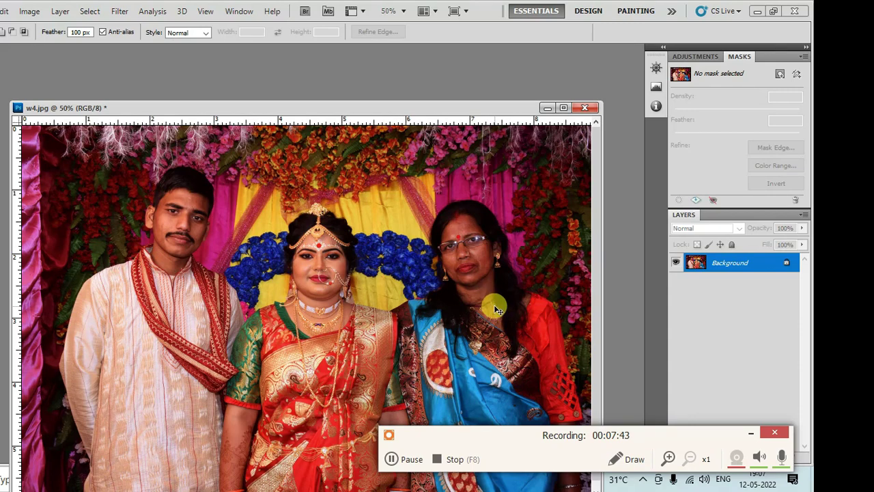
Step: Lift the RGB curve slightly to brighten the whole w4.jpg photo
key(ctrl+m)
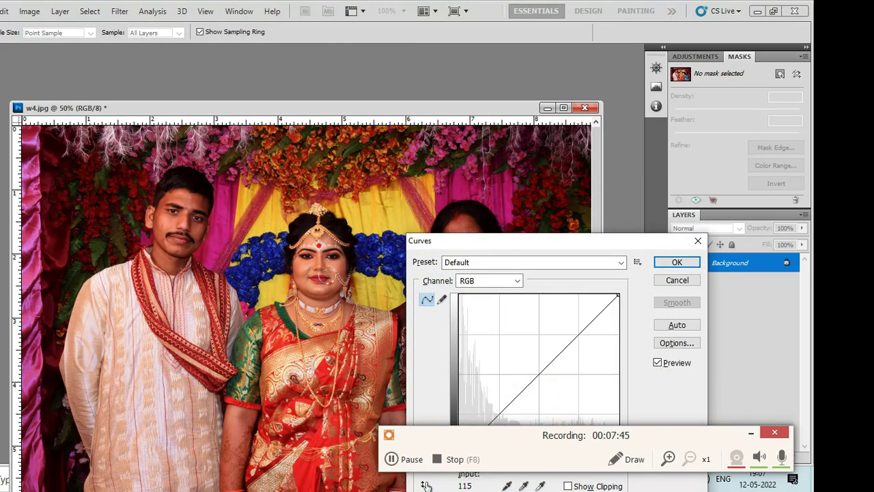
drag(532, 376, 527, 369)
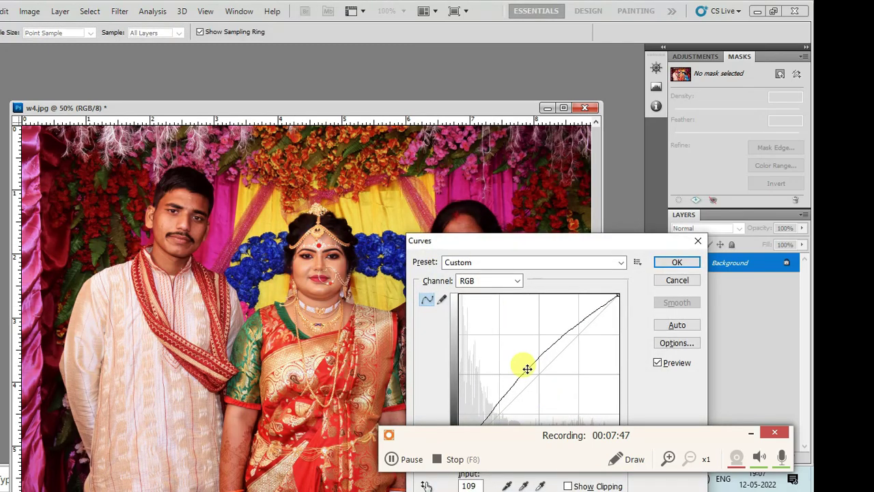
click(677, 262)
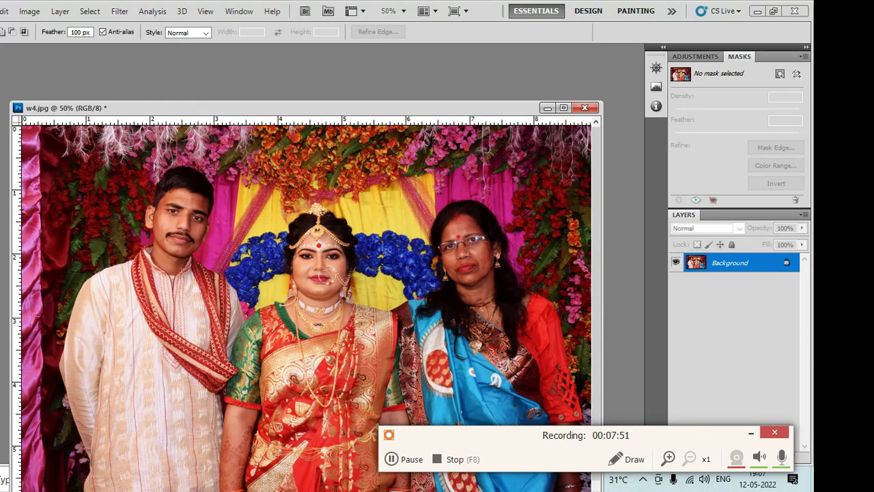
Step: Draw an elliptical selection around the right-hand woman's face, then clear it
key(v)
key(m)
drag(484, 254, 534, 326)
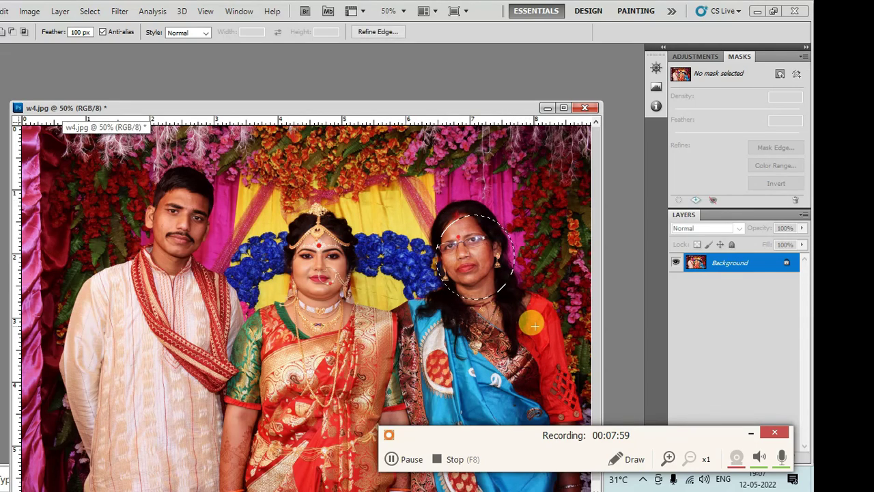
click(534, 326)
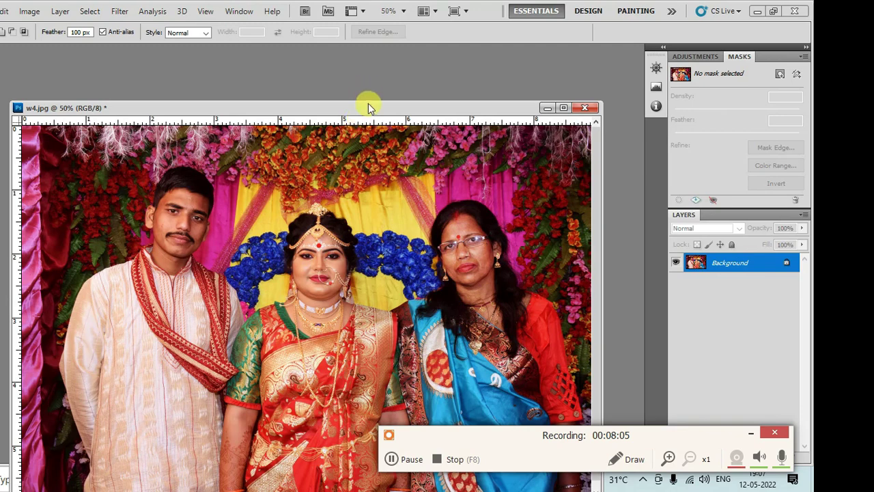
Step: Apply Hue/Saturation with Hue +3 and Saturation +2 to w4.jpg
drag(371, 113, 360, 94)
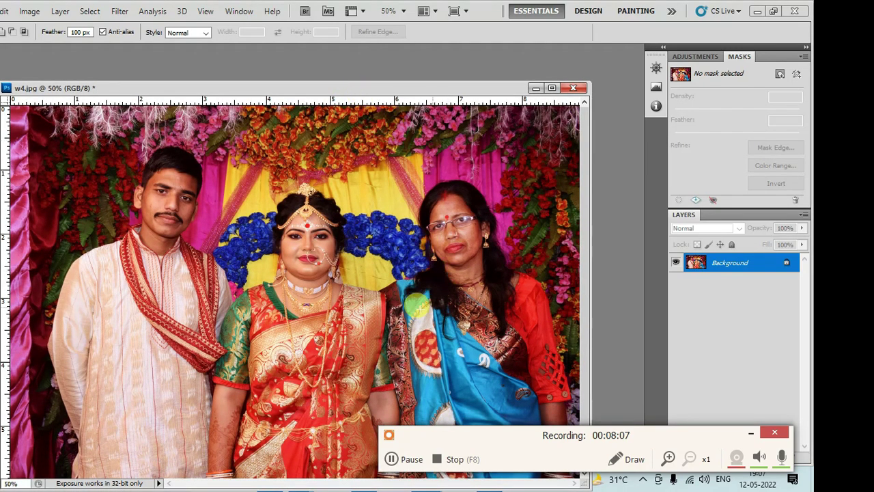
click(29, 11)
mouse_move(49, 43)
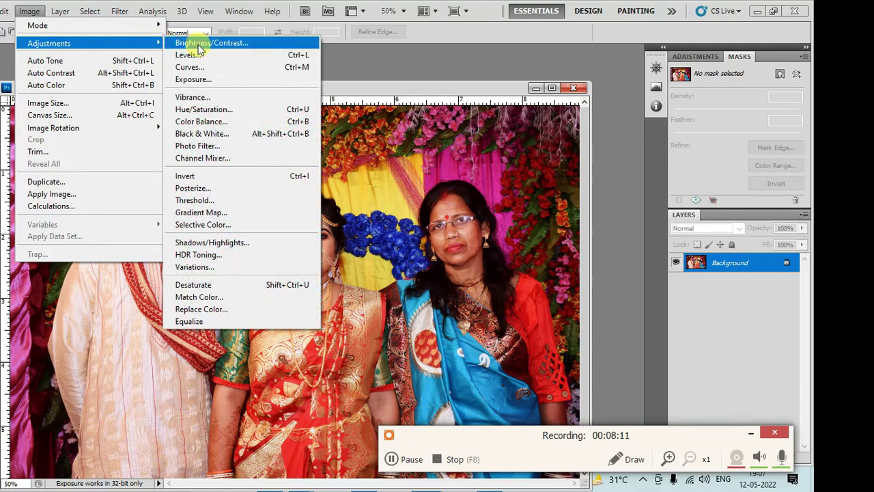
click(234, 114)
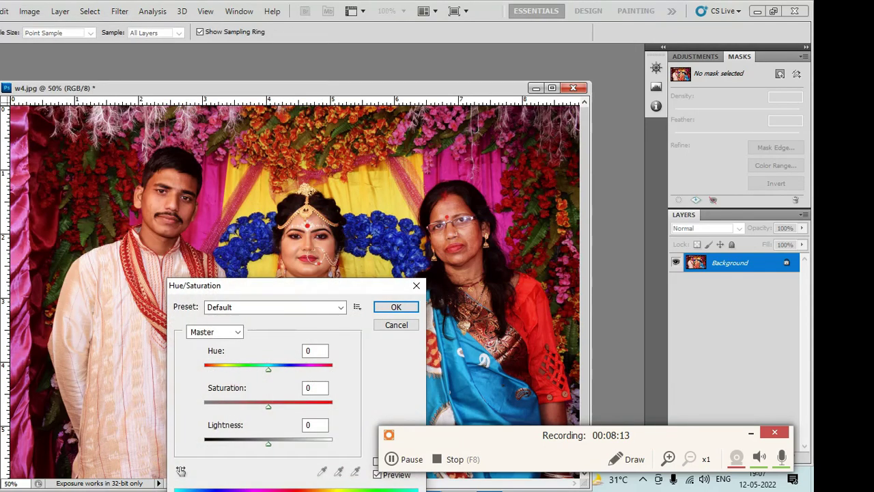
click(269, 370)
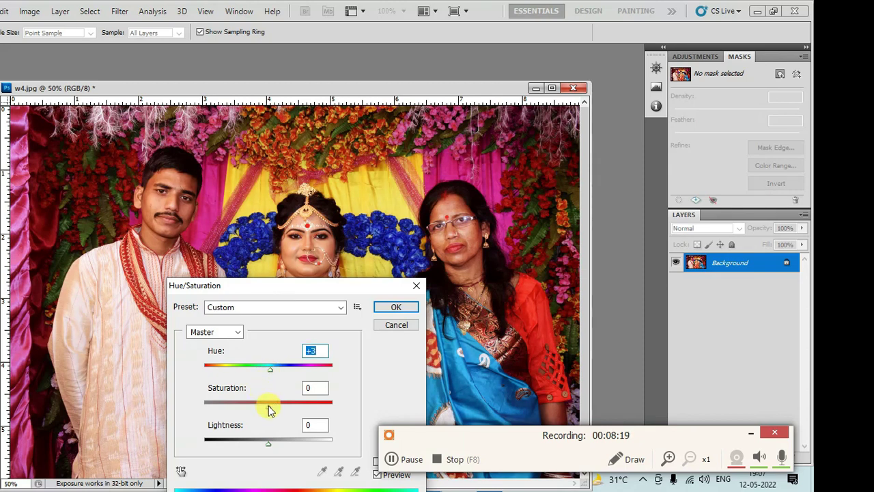
mouse_move(269, 408)
mouse_down()
mouse_move(278, 410)
mouse_move(264, 408)
mouse_up()
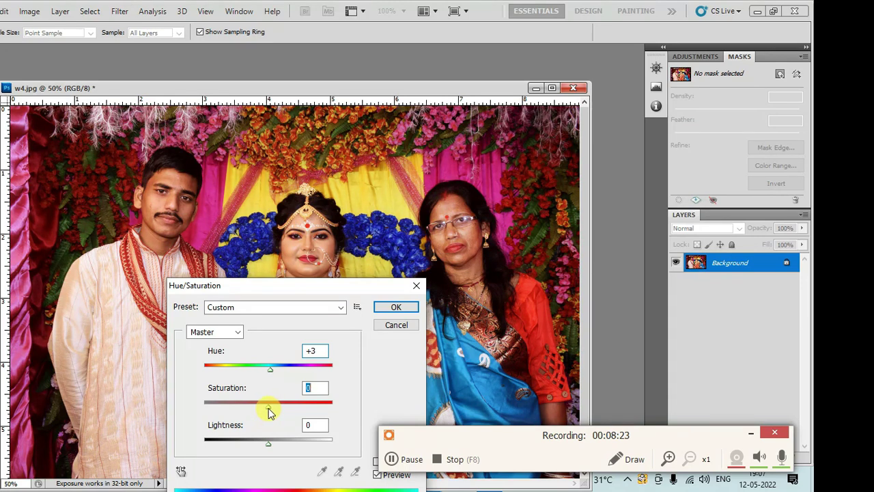
drag(265, 410, 272, 411)
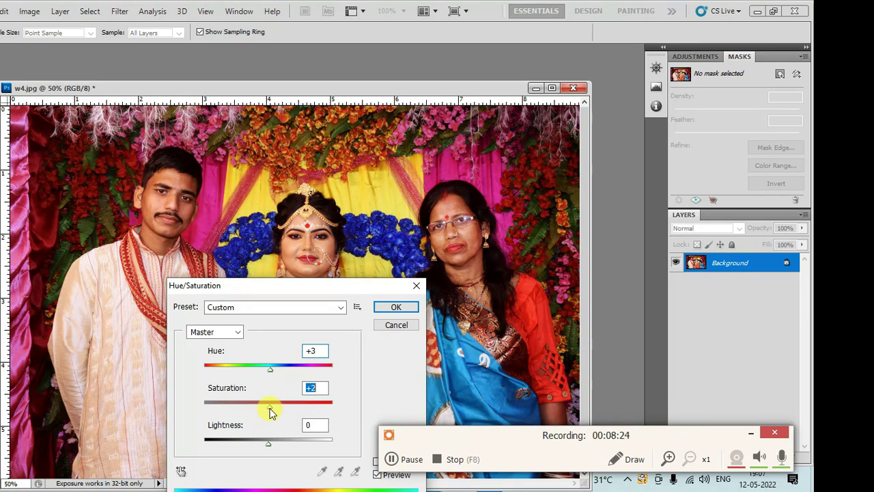
click(404, 307)
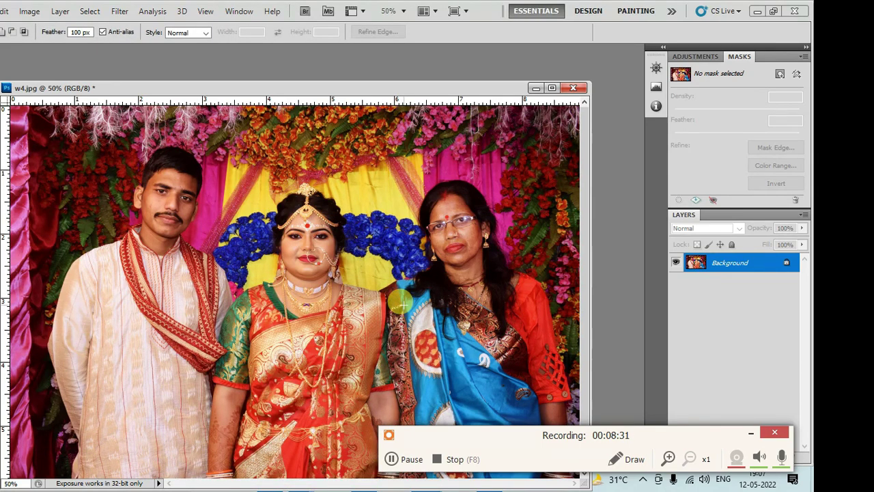
Step: Close w4.jpg, discarding its changes
click(575, 89)
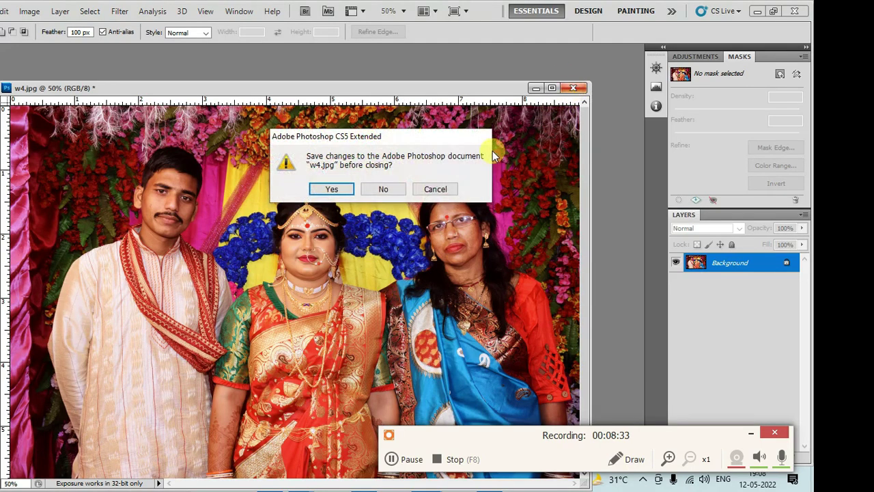
click(382, 188)
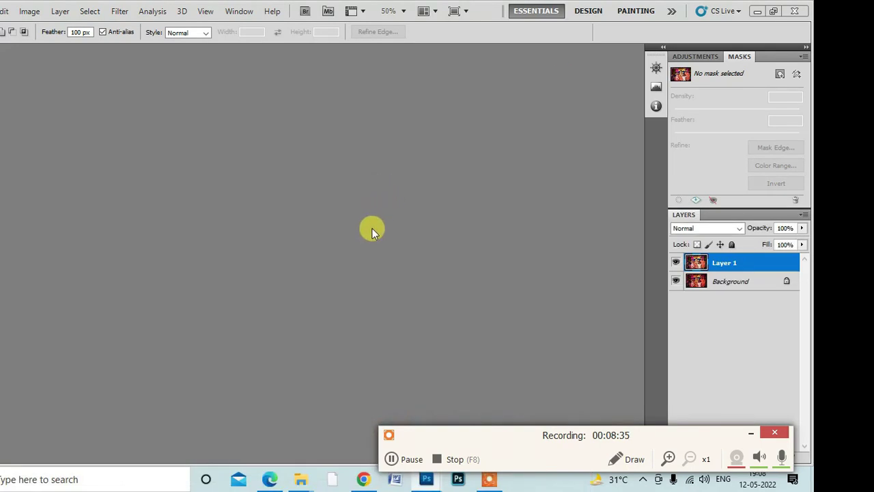